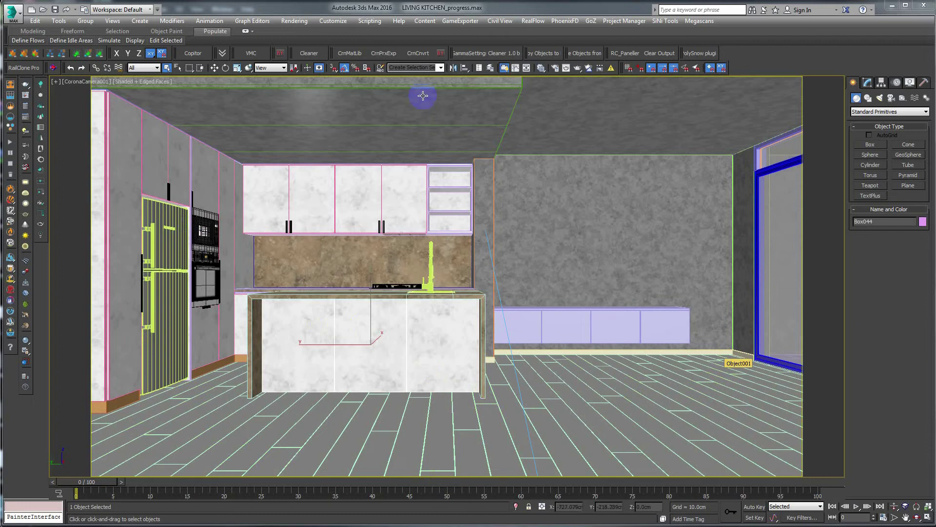
Step: Open the Slate Material Editor and enlarge it to nearly full screen
click(541, 67)
drag(222, 38, 245, 33)
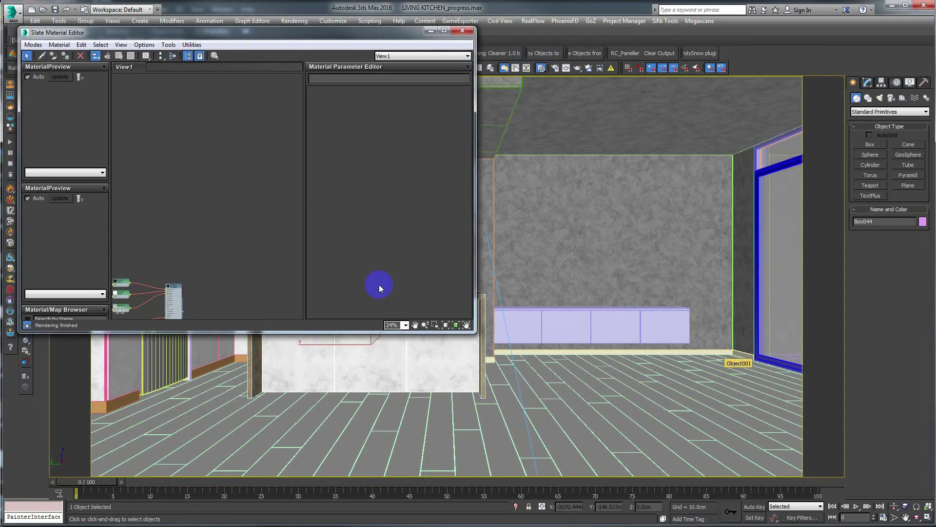
mouse_move(467, 332)
mouse_down()
mouse_move(646, 355)
mouse_move(861, 464)
mouse_up()
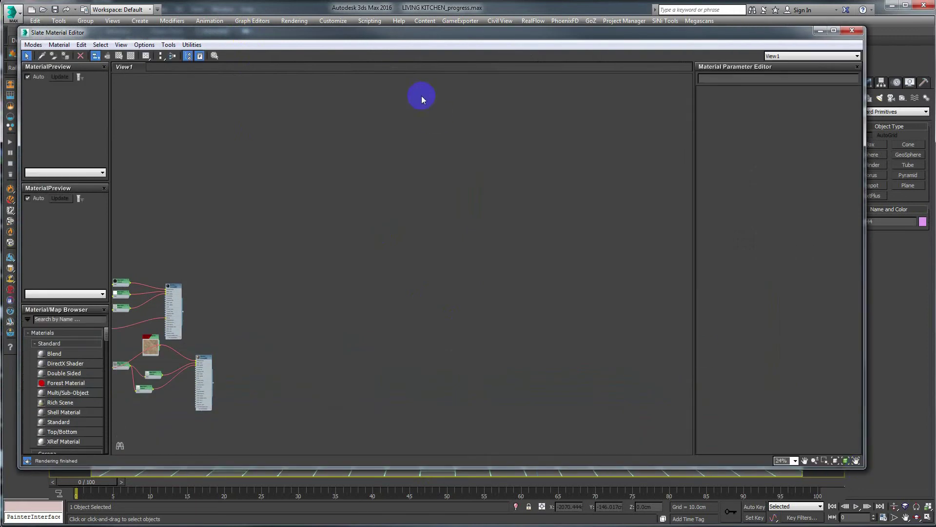
Step: Create a new CoronaMtl material node in View1 and move it to the right
right_click(226, 143)
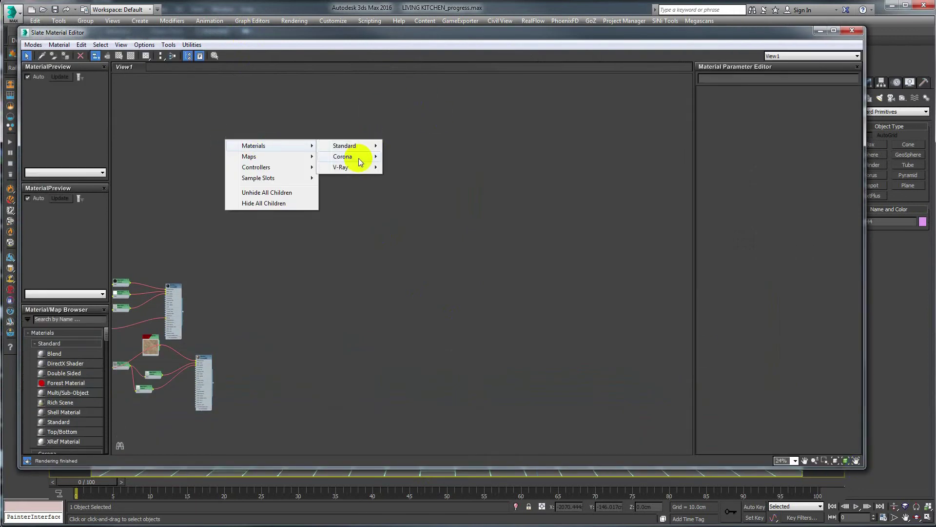
mouse_move(342, 157)
click(407, 184)
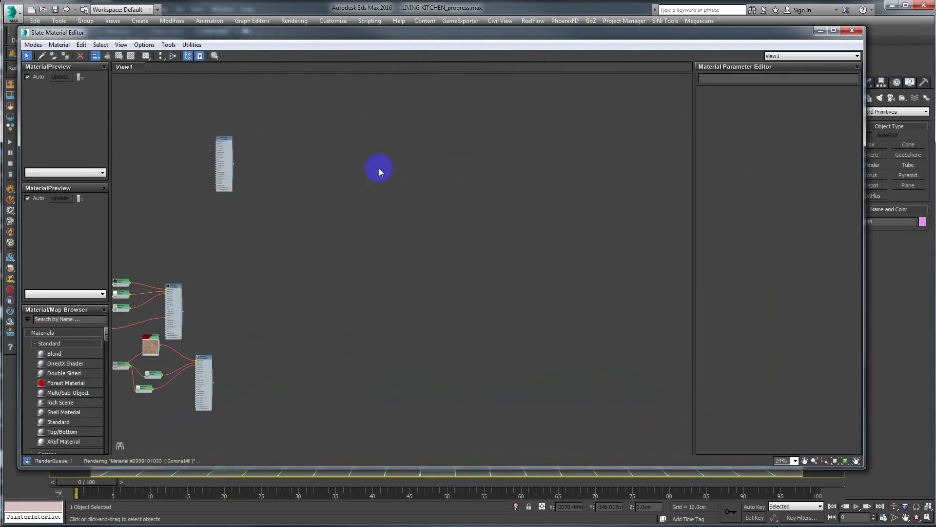
drag(221, 140, 500, 138)
right_click(374, 111)
mouse_move(397, 127)
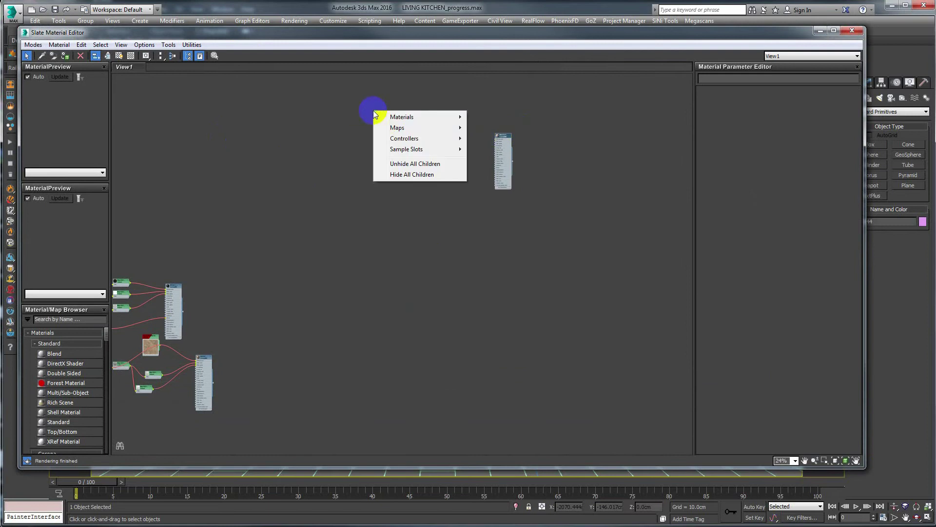
mouse_move(492, 127)
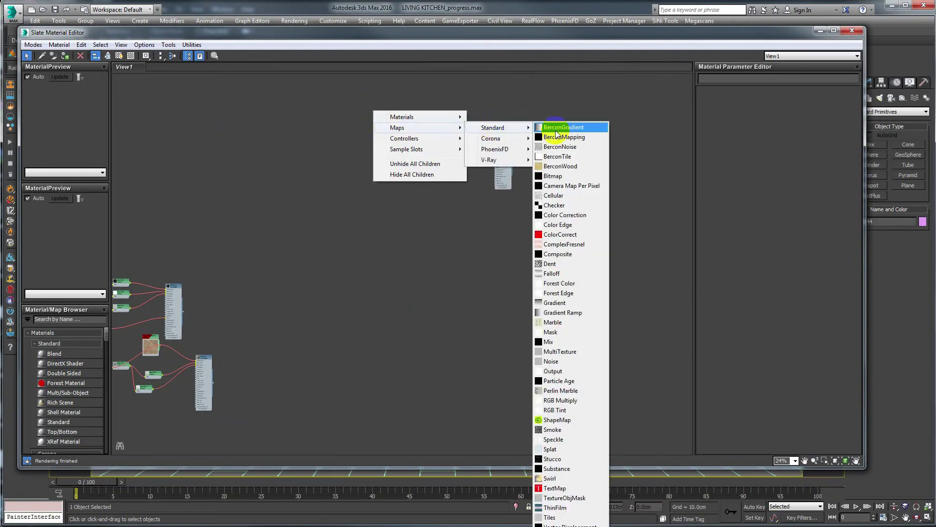
Step: Add a MultiTexture map node and position it beside the CoronaMtl node
click(568, 334)
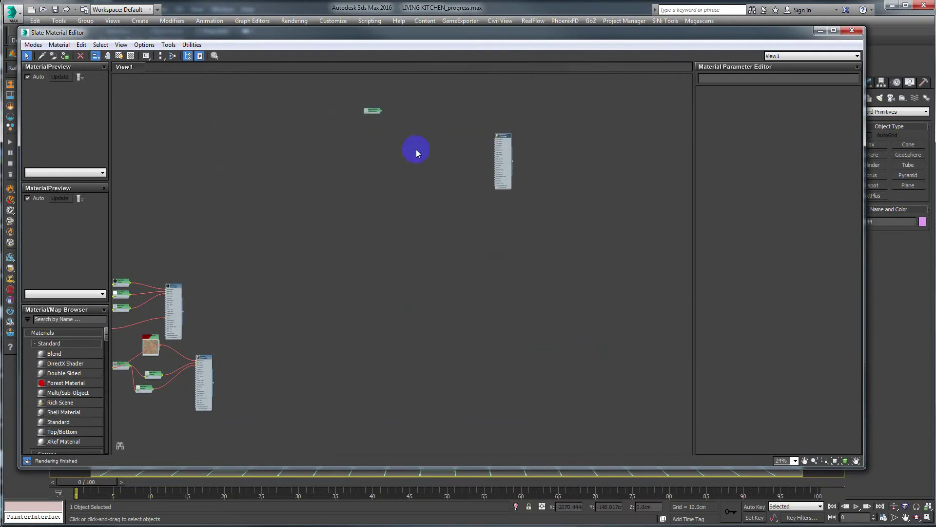
mouse_move(416, 149)
middle_down()
mouse_move(364, 194)
mouse_move(283, 174)
middle_up()
scroll(364, 193, up, 5)
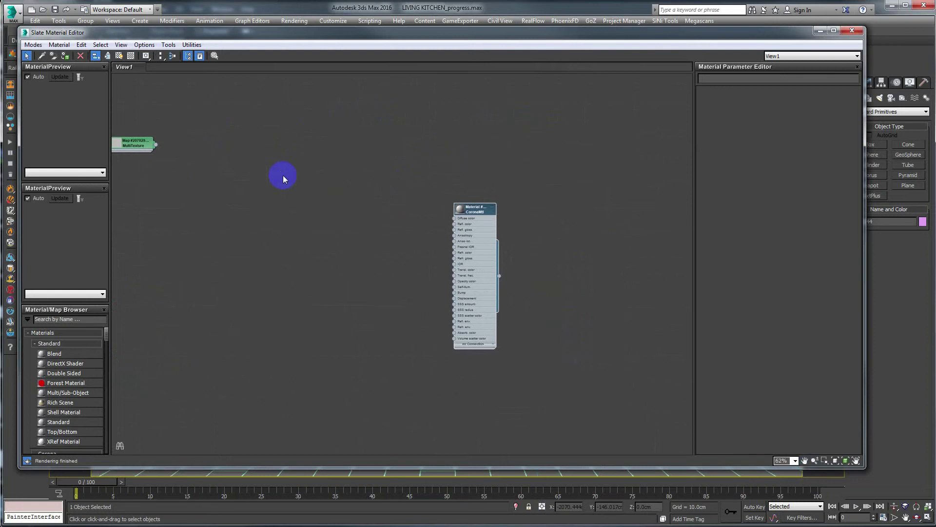
click(128, 143)
drag(128, 143, 228, 190)
scroll(264, 227, up, 2)
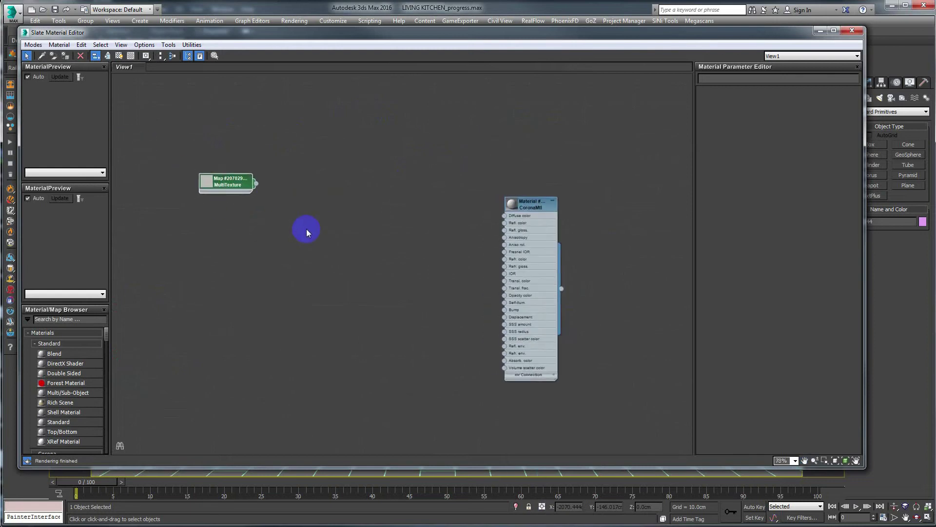
mouse_move(227, 186)
mouse_down()
mouse_move(319, 179)
mouse_move(502, 213)
mouse_up()
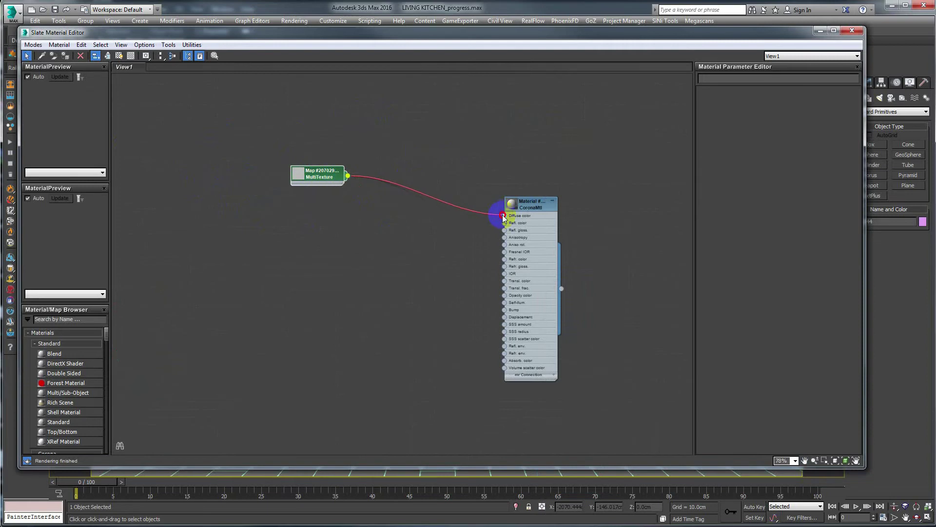
Step: Wire MultiTexture into the CoronaMtl Diffuse color, show its parameters, and minimize the editor
middle_drag(280, 205, 319, 203)
double_click(366, 177)
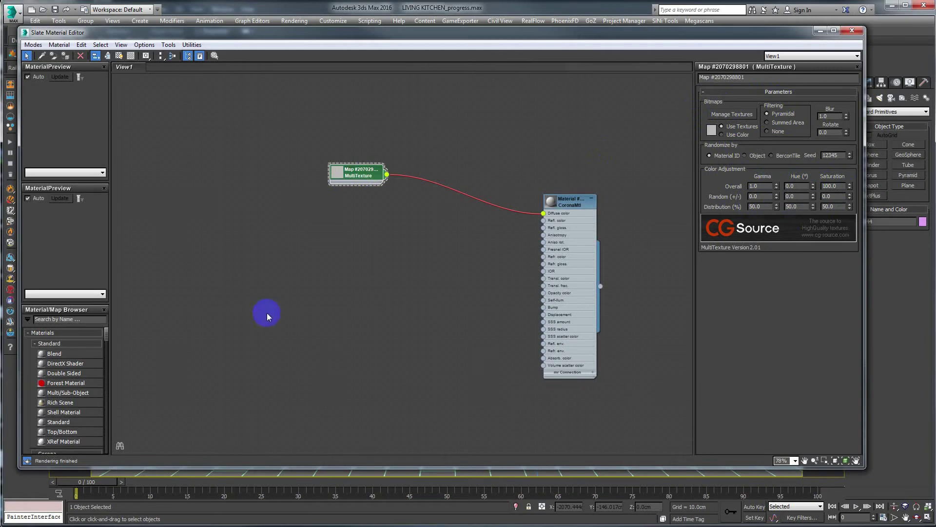
click(819, 32)
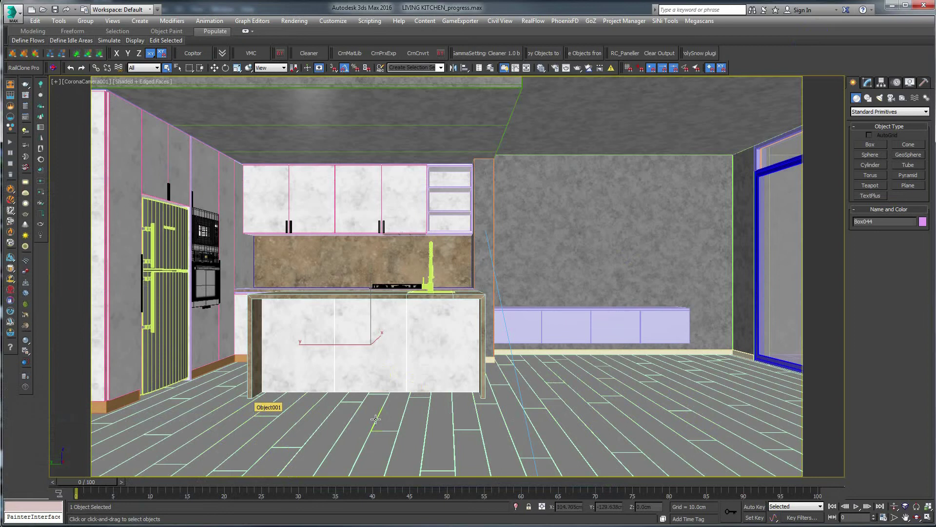
Step: In ACDSee, pan the first kitchen photo, then switch to PARKET1.jpg and pan to its floor
click(183, 502)
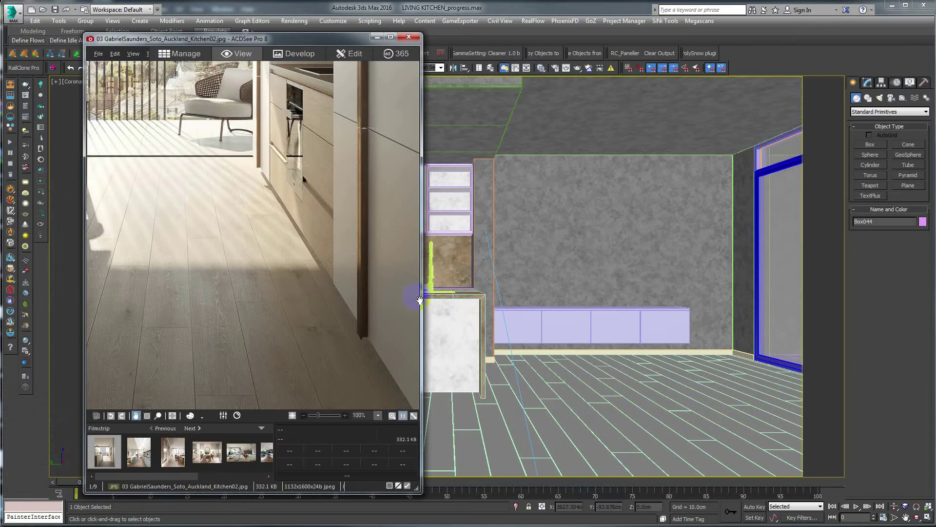
drag(195, 291, 261, 265)
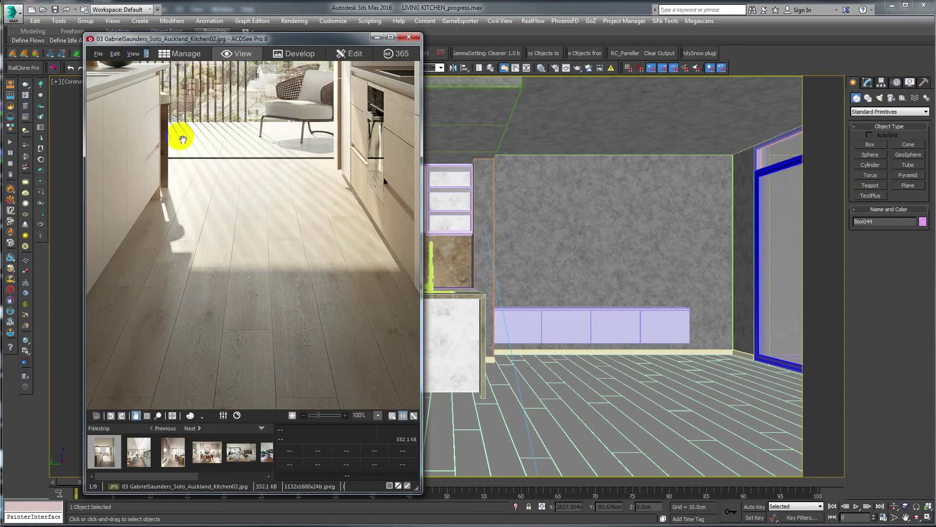
mouse_move(315, 316)
mouse_down()
mouse_move(279, 293)
mouse_move(296, 283)
mouse_up()
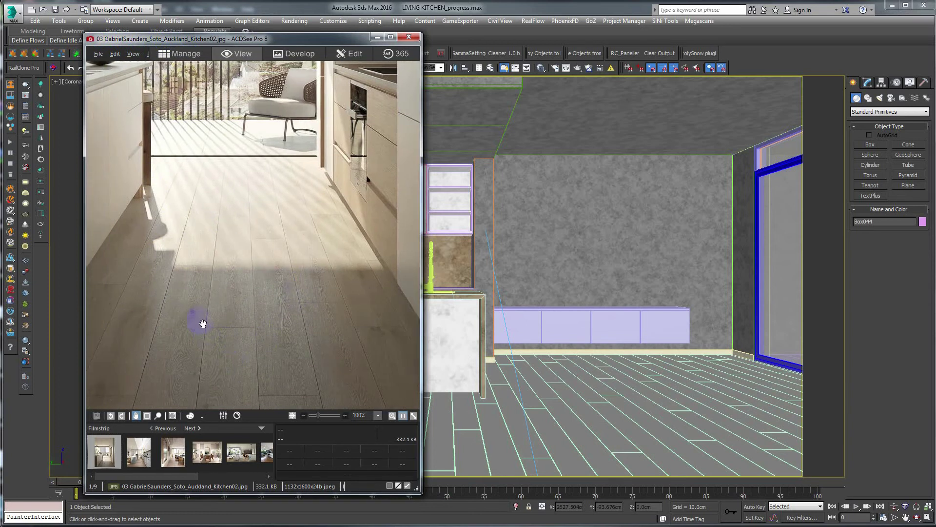
click(262, 452)
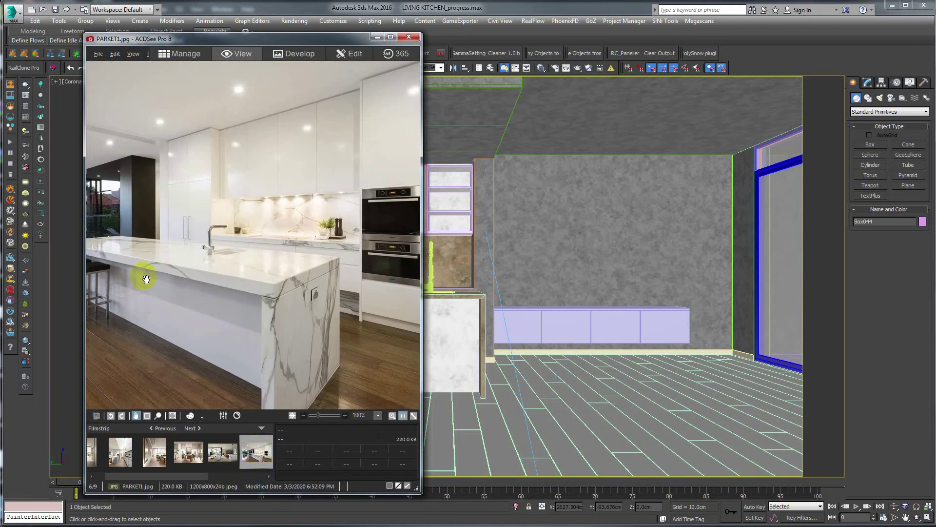
drag(146, 278, 304, 293)
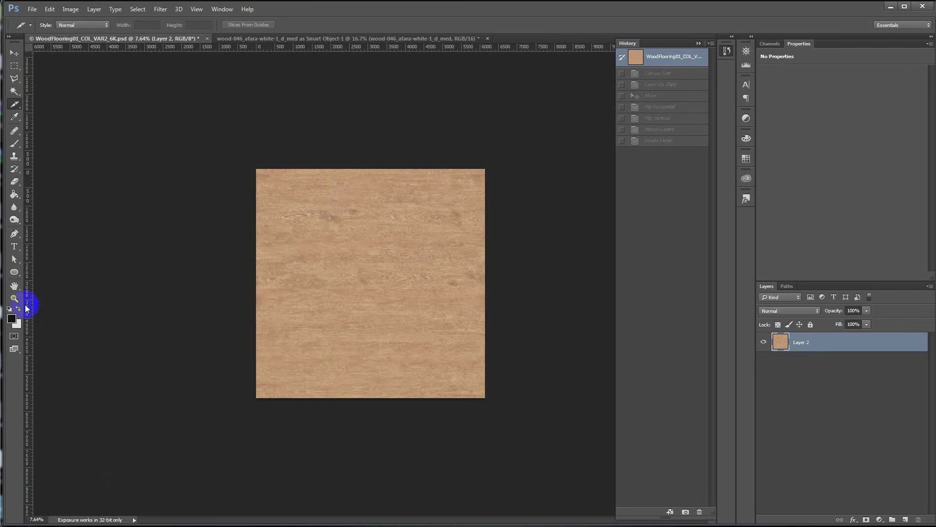
Step: Zoom in on the WoodFlooring01_COL_VAR2_6K.psd plank texture in Photoshop, then return to the Move tool
click(15, 53)
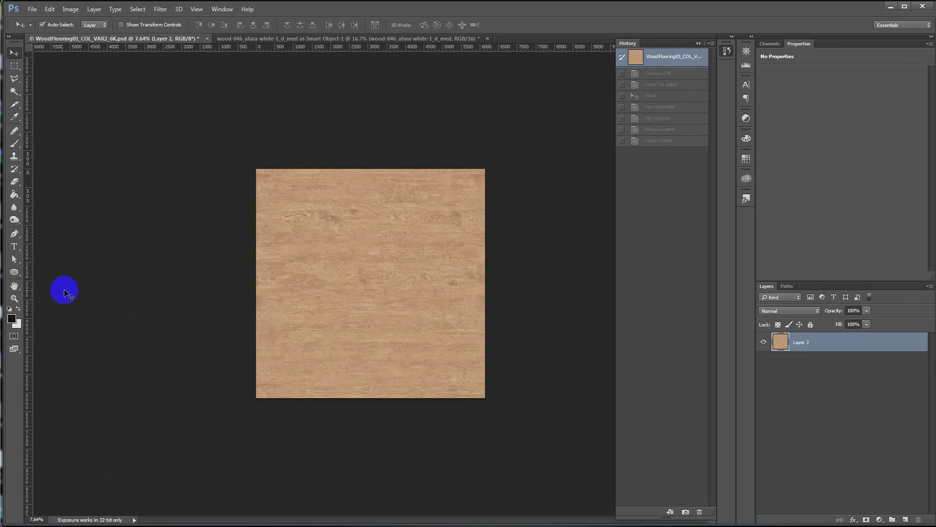
click(14, 298)
click(396, 231)
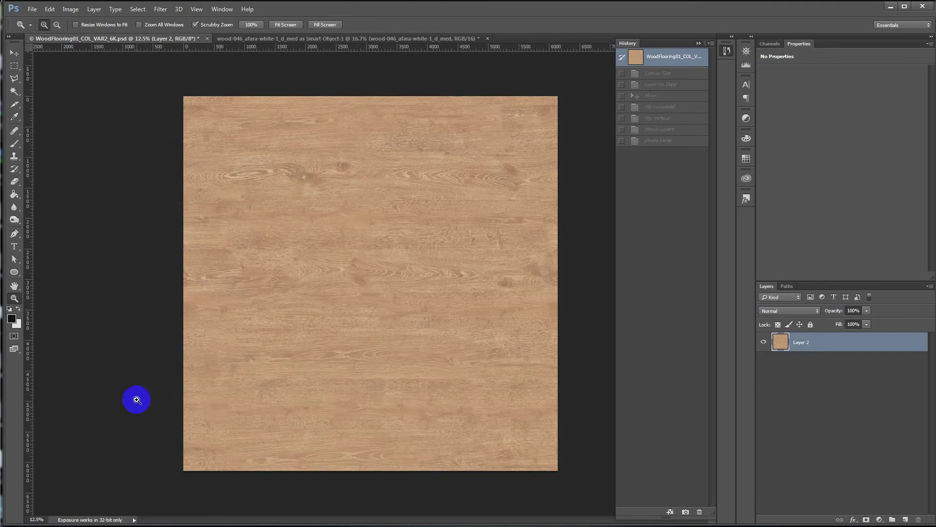
key(v)
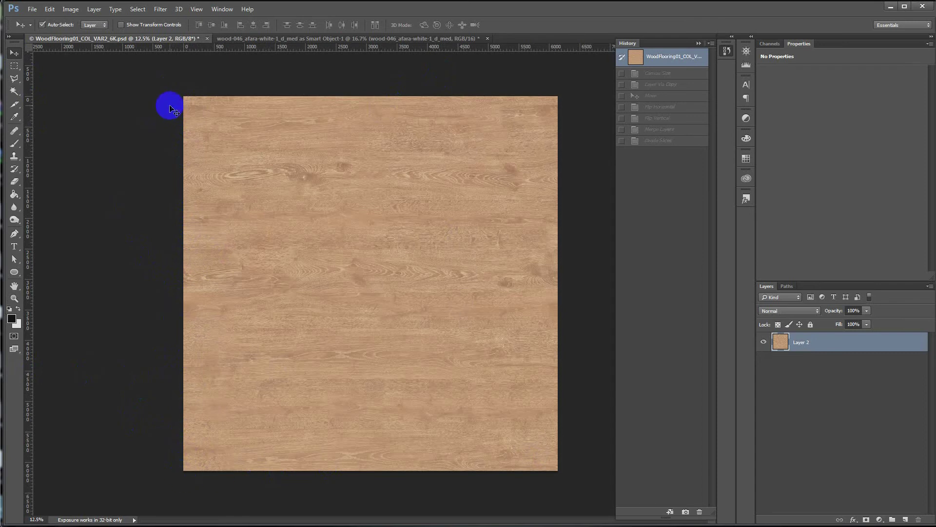
click(251, 39)
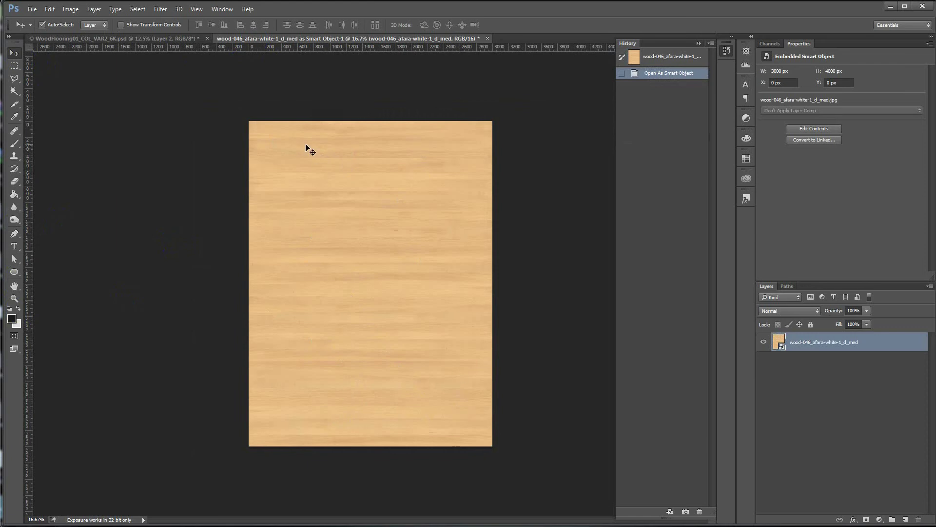
click(14, 296)
click(385, 222)
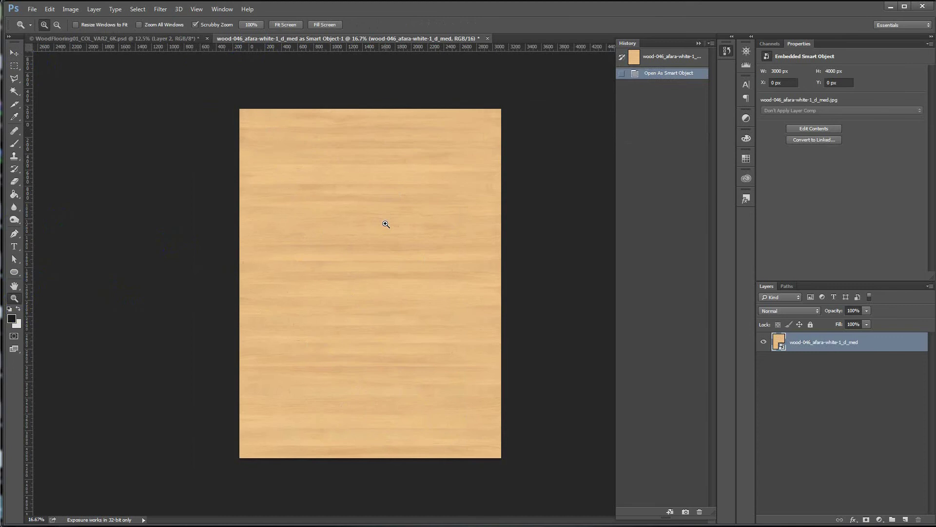
click(364, 254)
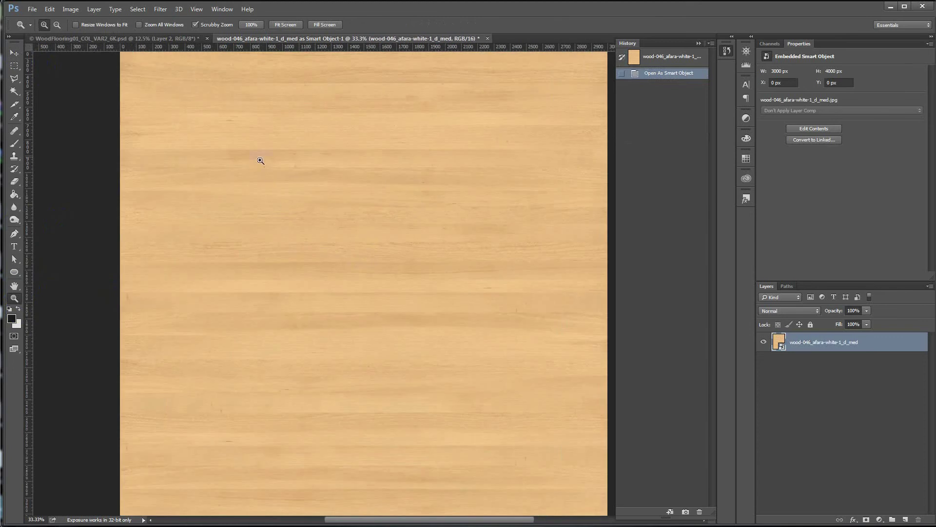
scroll(303, 268, down, 2)
scroll(303, 268, down, 2)
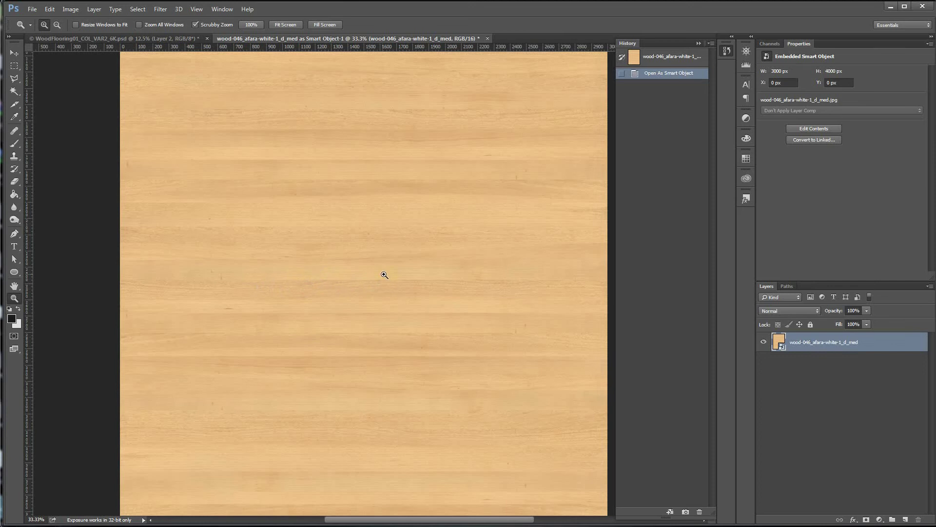
right_click(323, 205)
click(324, 207)
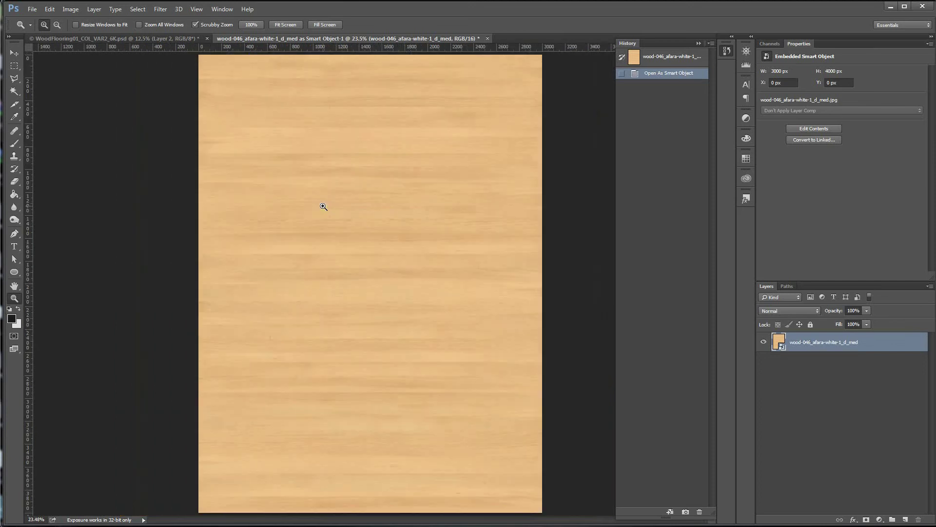
click(131, 38)
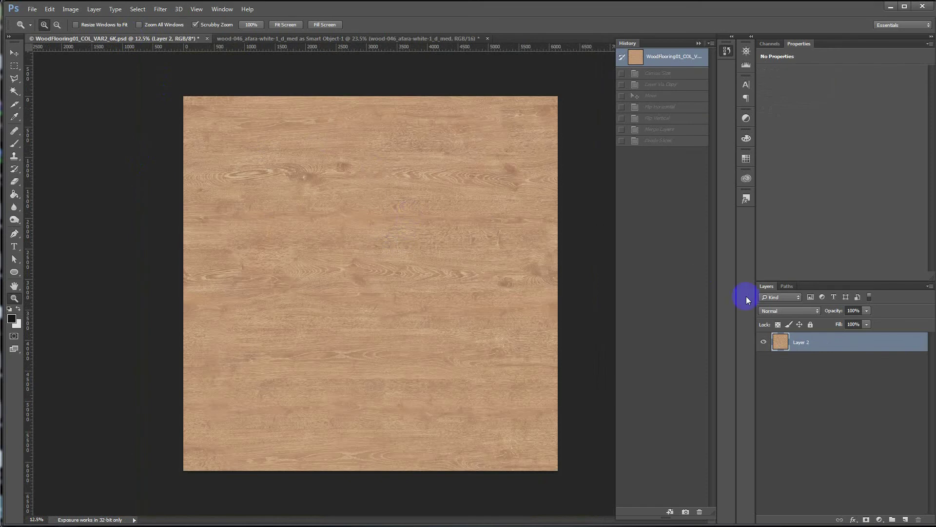
Step: Double the canvas height with a relative, percent-based Canvas Size change
click(137, 10)
mouse_move(70, 9)
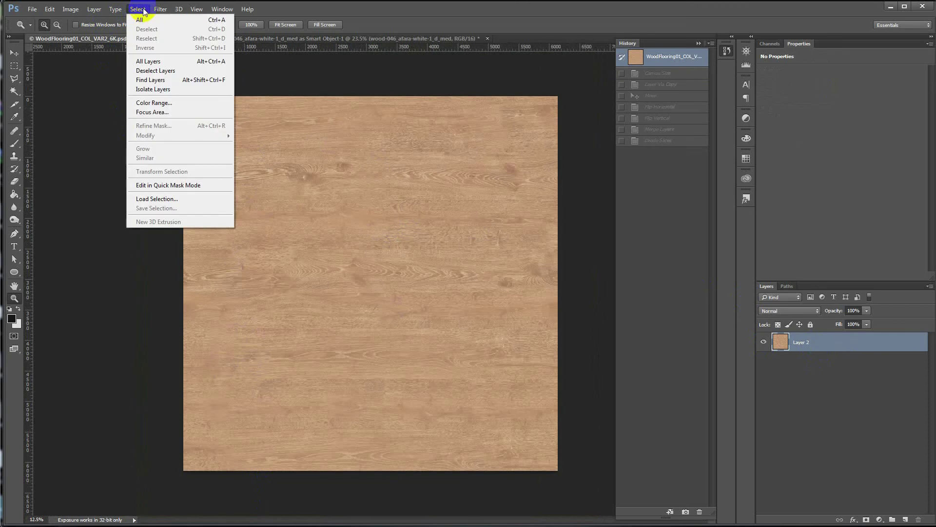
click(82, 89)
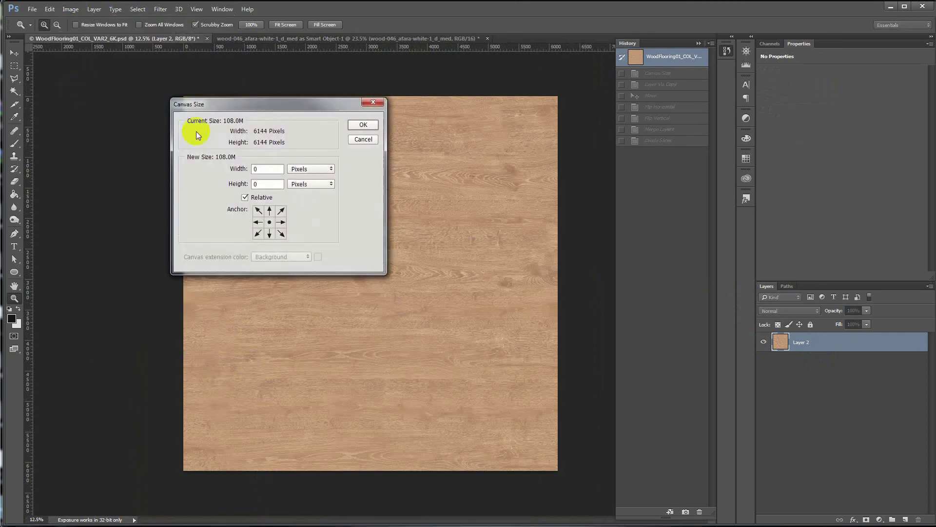
click(311, 169)
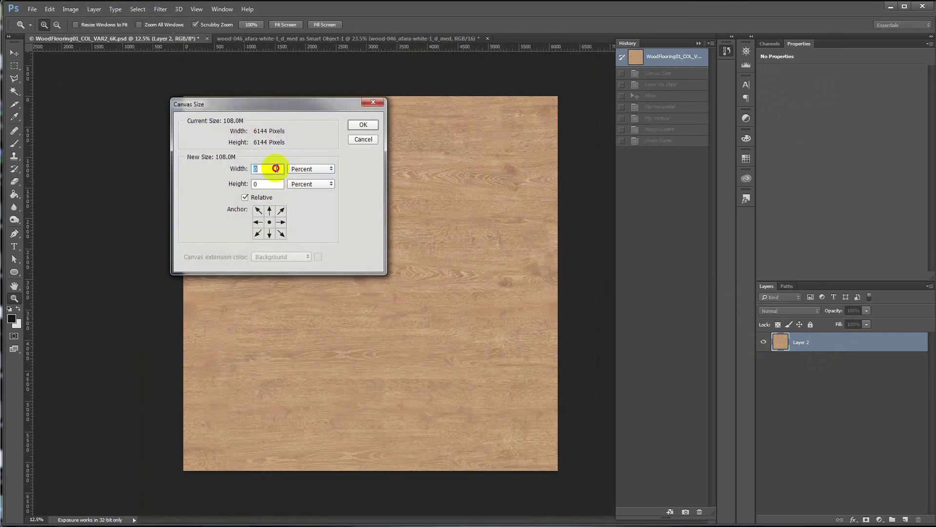
click(264, 198)
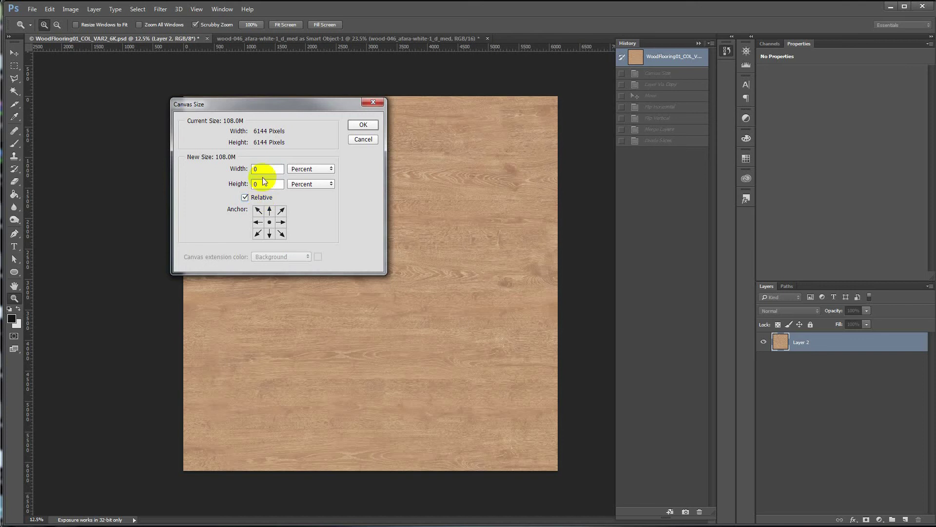
double_click(259, 184)
key(Return)
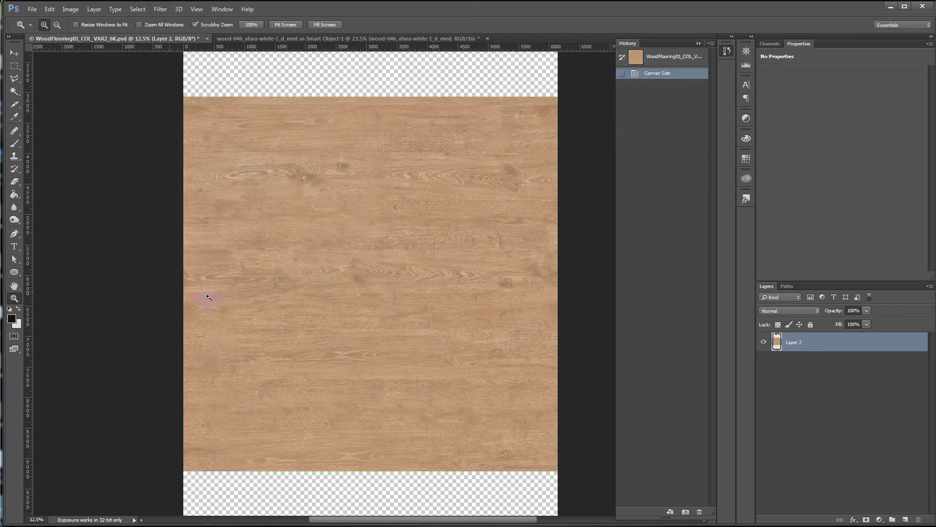
Step: Move the wood layer to the canvas bottom and place a duplicate in the top half
right_click(299, 222)
click(316, 226)
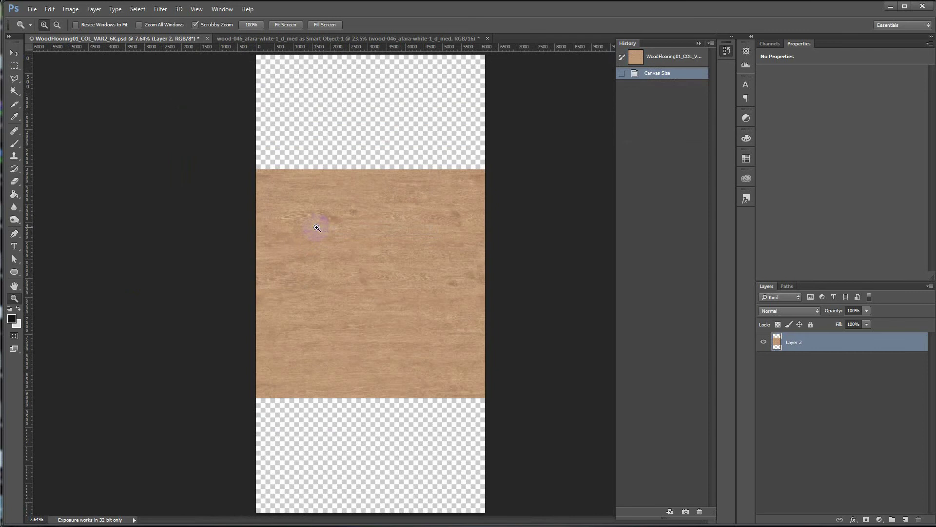
click(14, 52)
drag(374, 314, 375, 373)
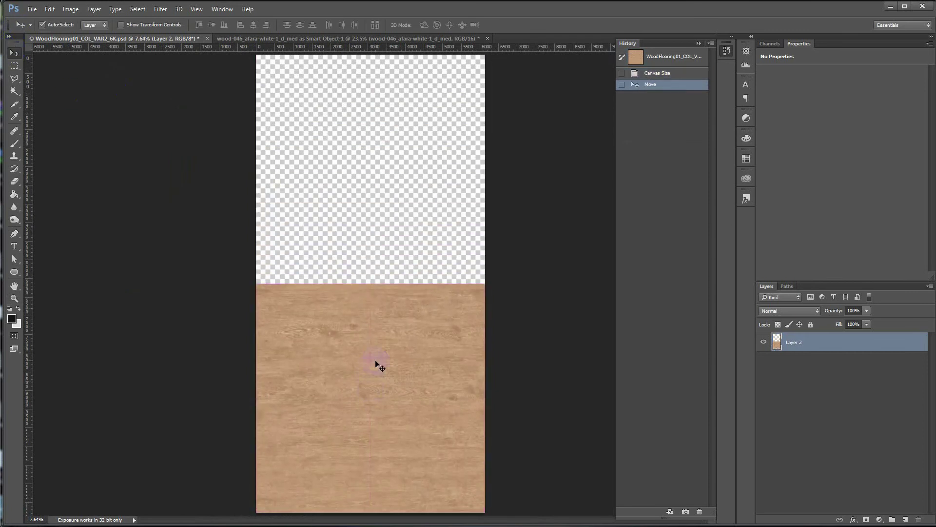
key(ctrl+j)
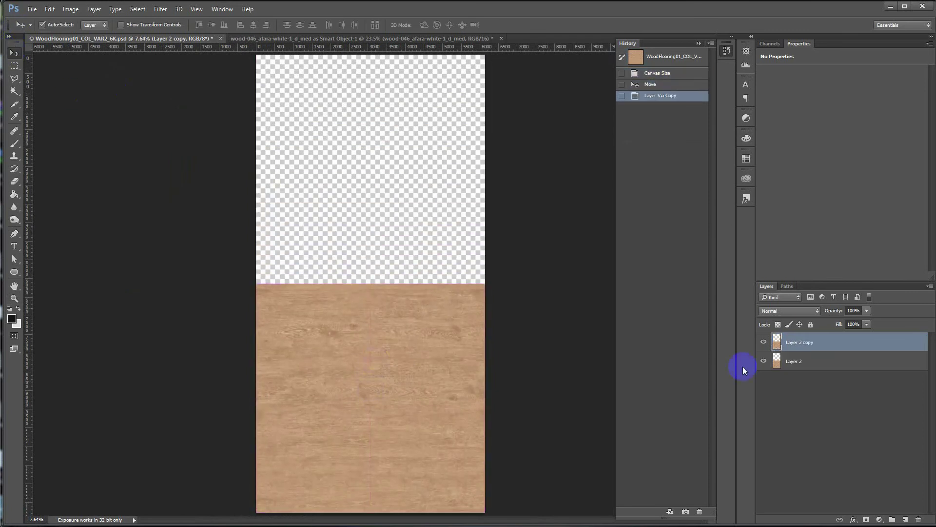
drag(389, 394, 393, 164)
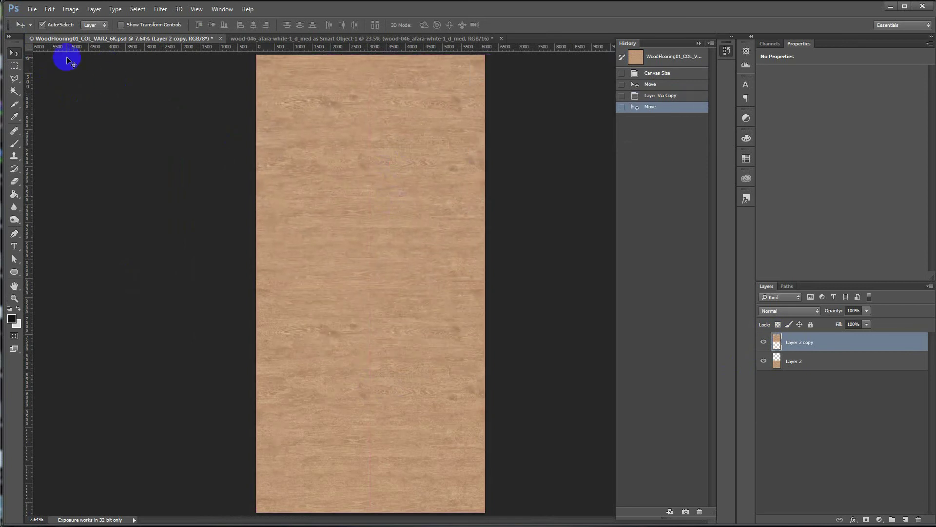
Step: Flip the copied wood layer both horizontally and vertically
click(51, 13)
mouse_move(64, 208)
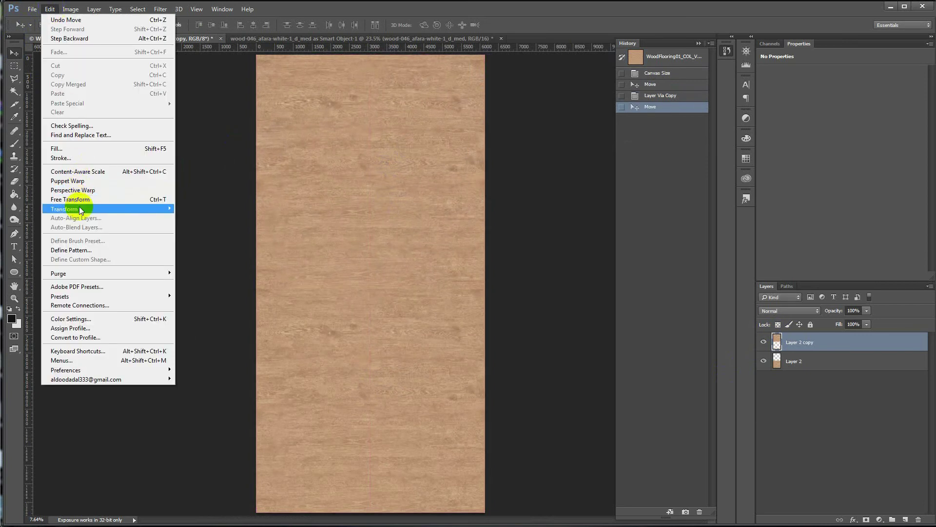
click(209, 314)
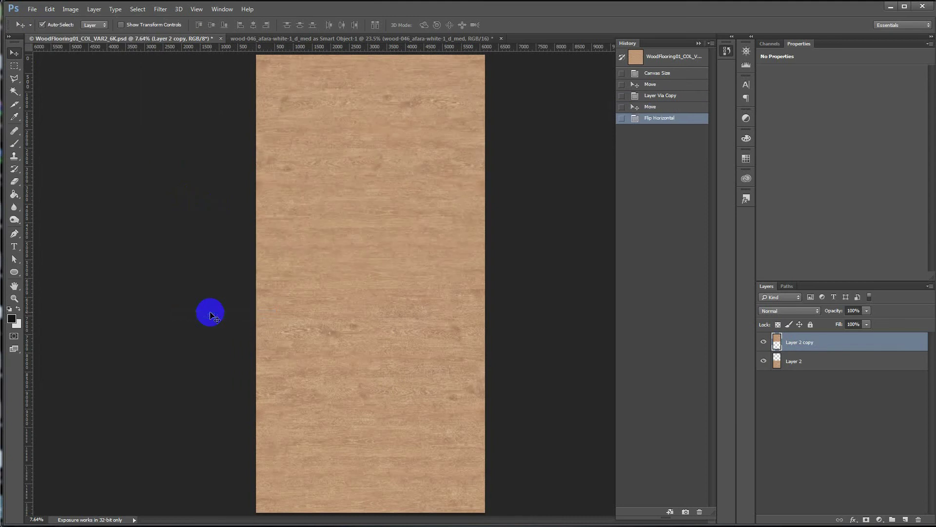
click(49, 8)
mouse_move(64, 209)
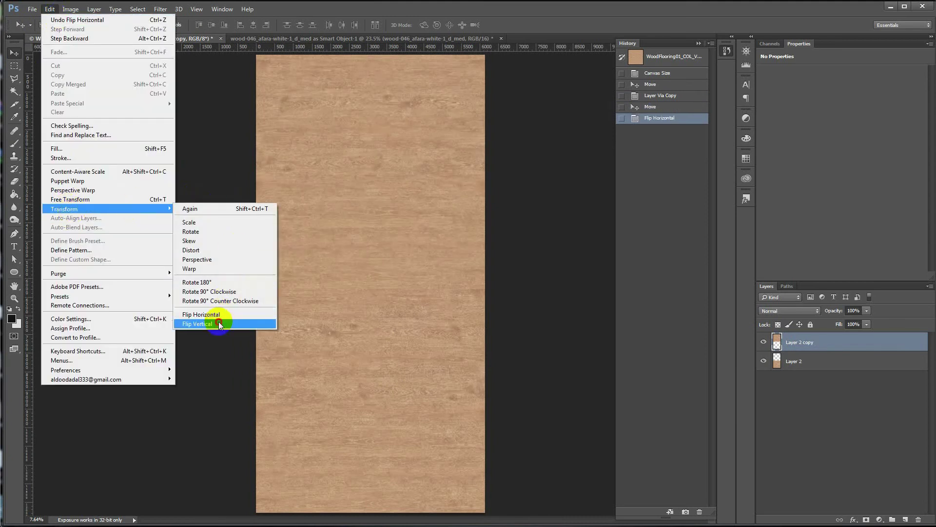
click(225, 324)
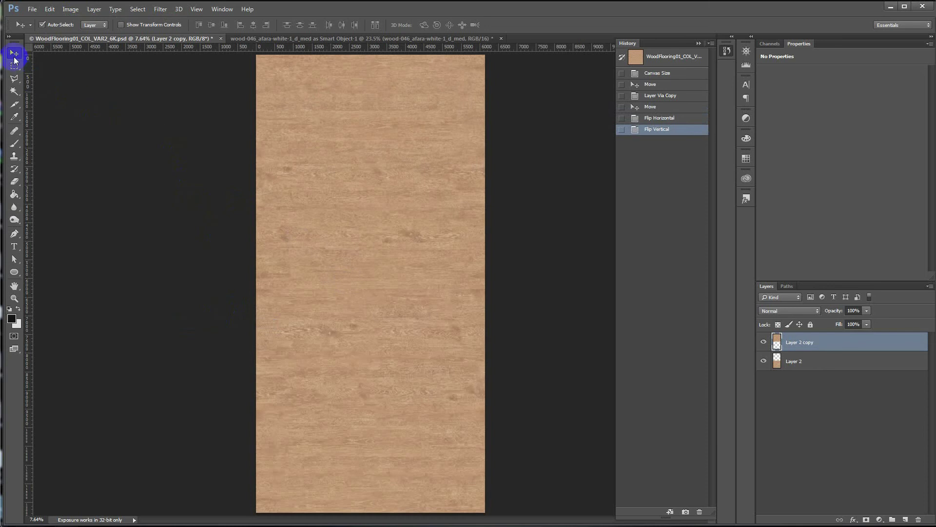
shift+click(830, 361)
Step: Merge the two wood layers into one and switch to the Slice Tool
right_click(821, 362)
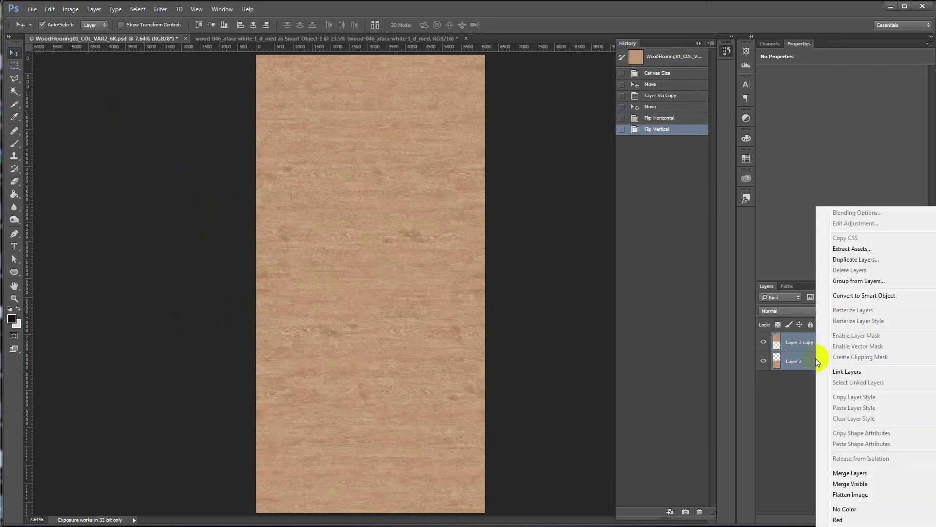
click(847, 472)
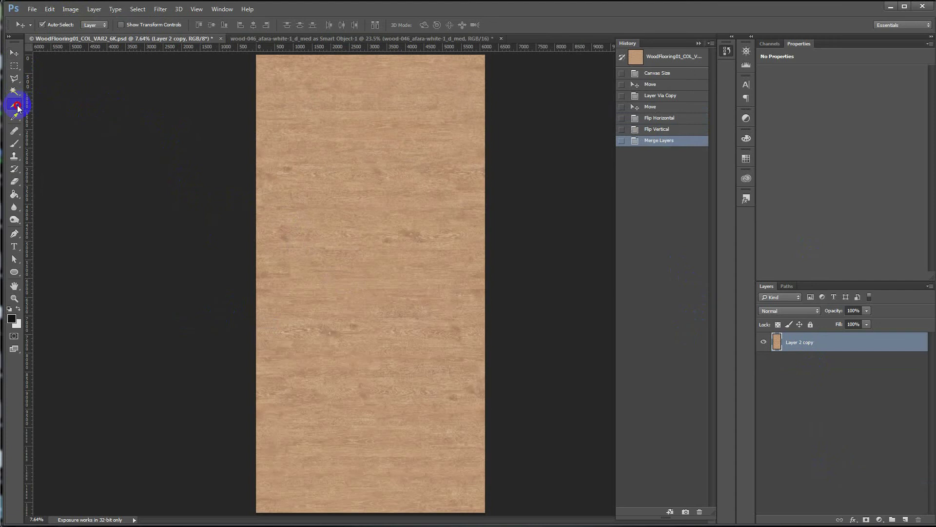
drag(15, 104, 56, 107)
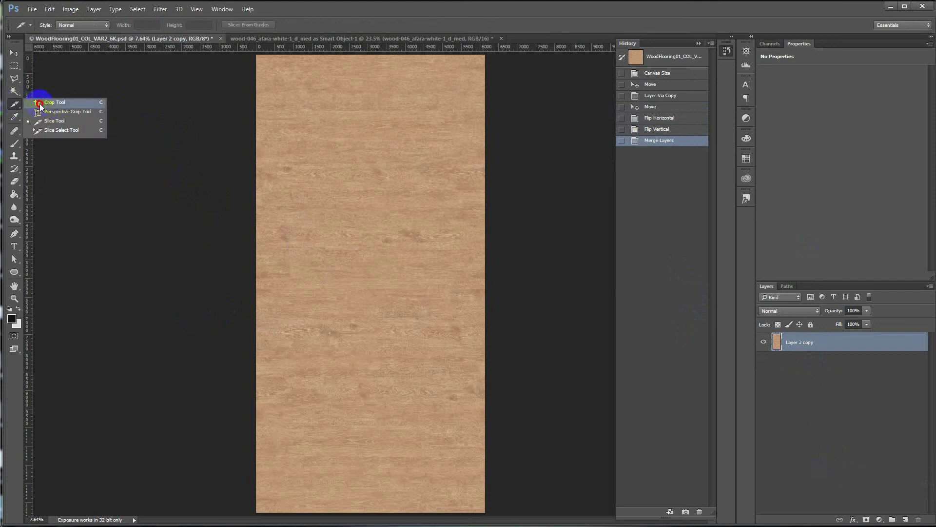
click(55, 103)
drag(18, 105, 59, 104)
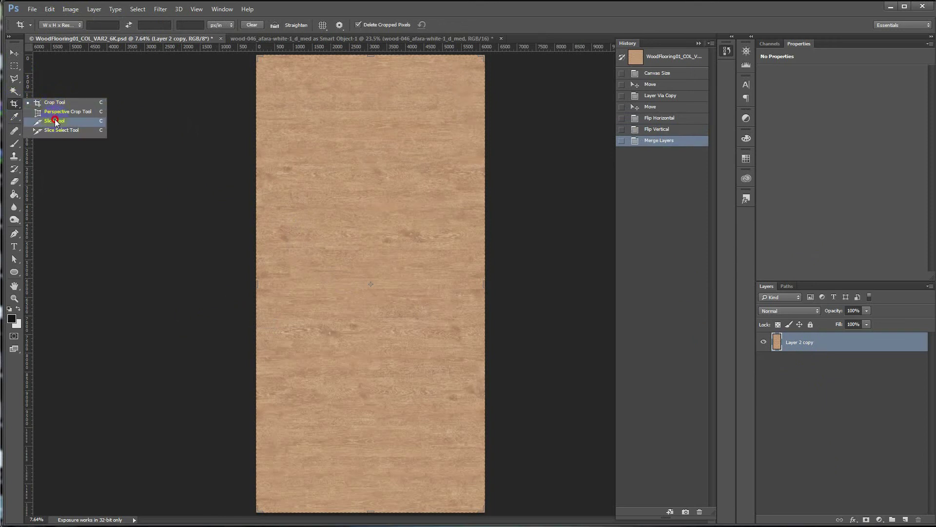
click(55, 121)
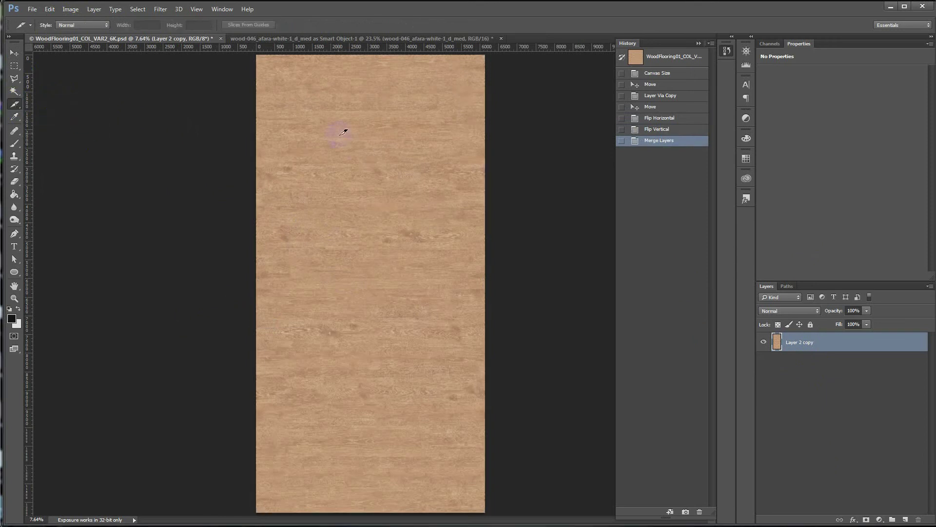
Step: Divide the image slice horizontally into 20 equal slices
right_click(320, 122)
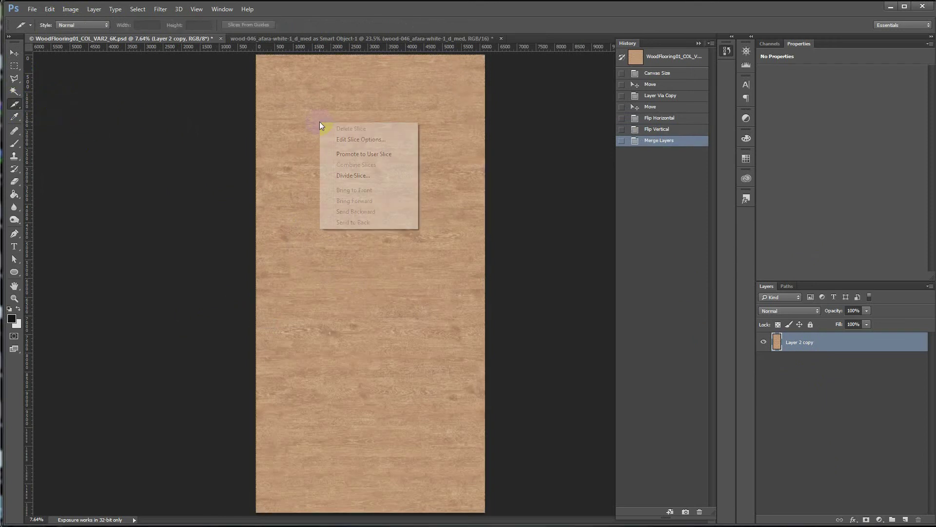
click(347, 175)
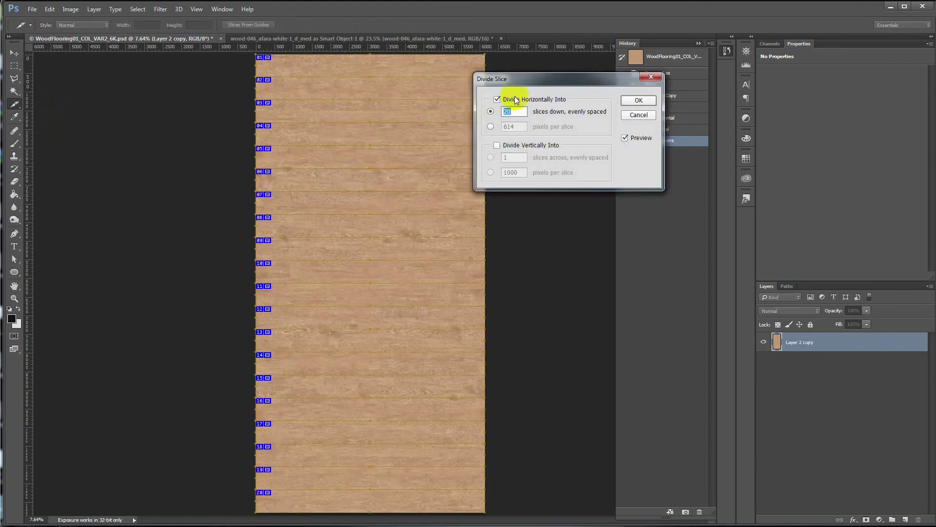
double_click(516, 113)
click(638, 100)
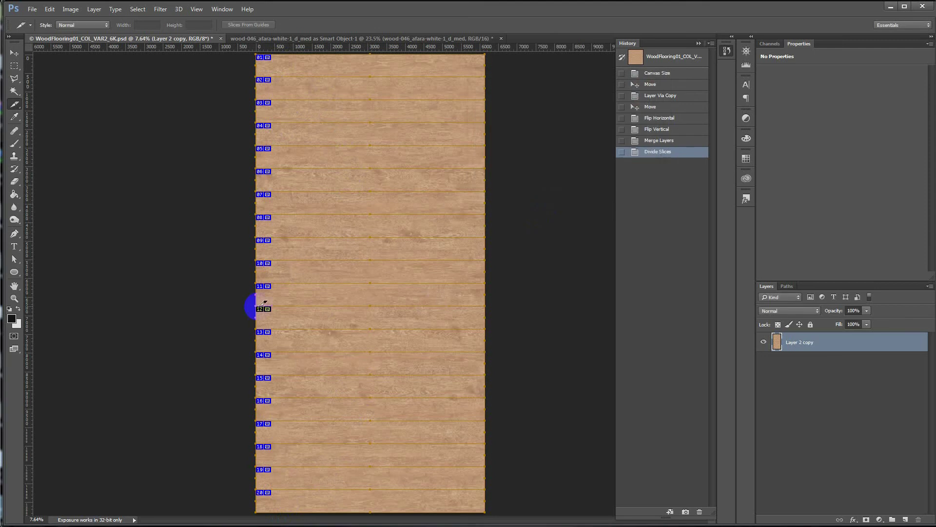
click(27, 10)
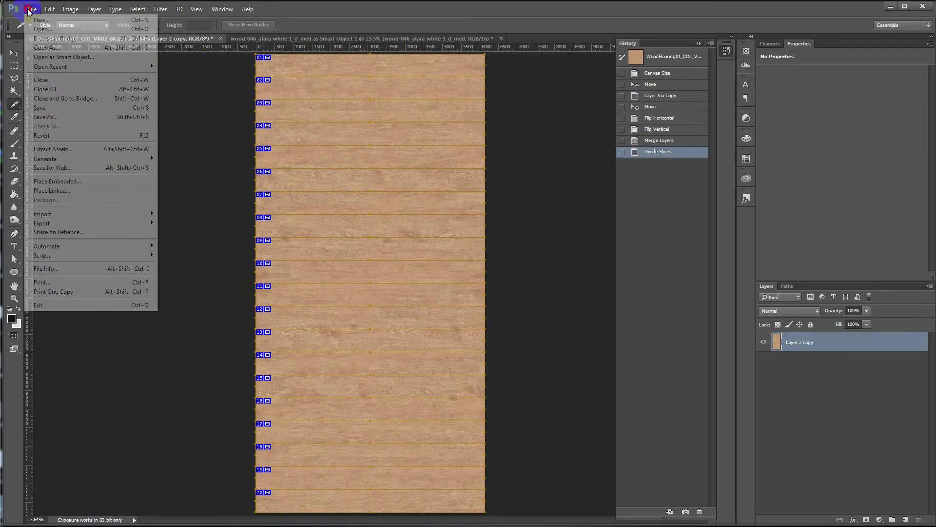
Step: Export all 20 plank slices through Save for Web as quality-100 JPEGs at 4096×8192 px
click(50, 169)
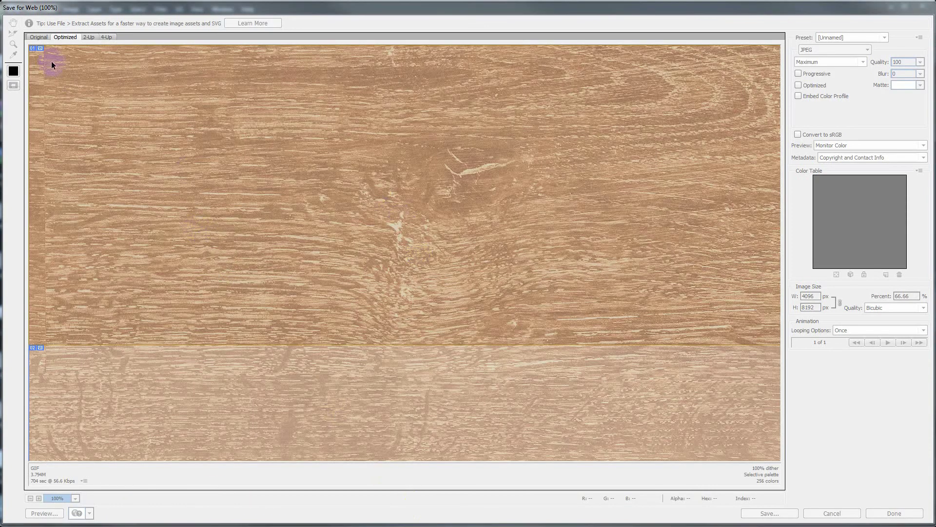
click(74, 39)
click(39, 38)
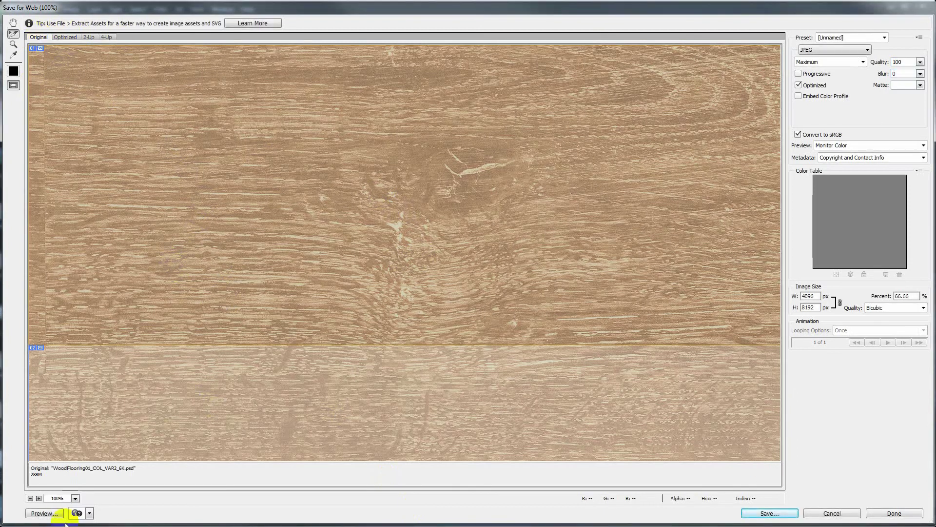
click(75, 498)
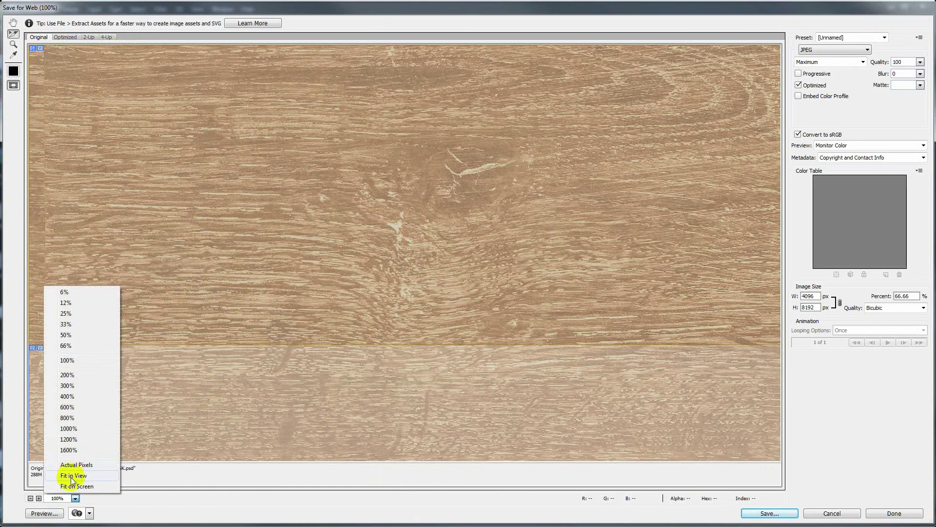
click(73, 476)
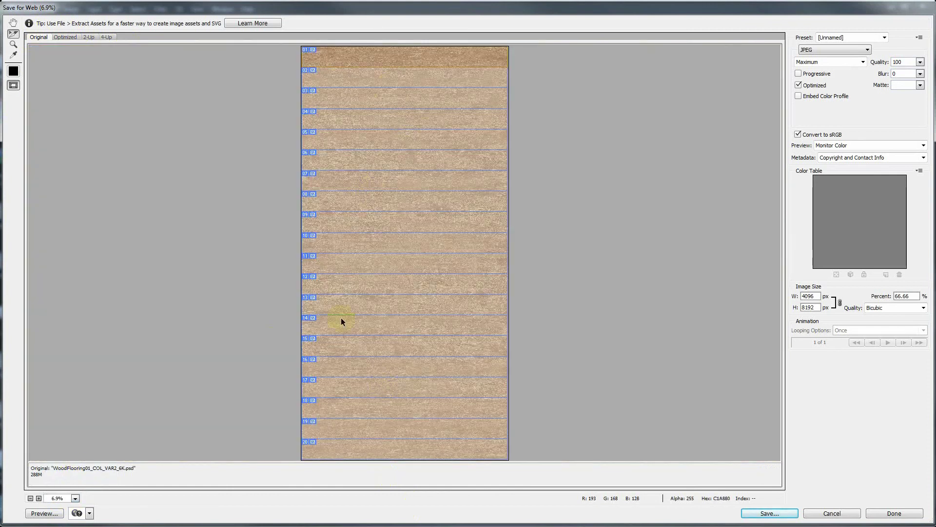
click(258, 62)
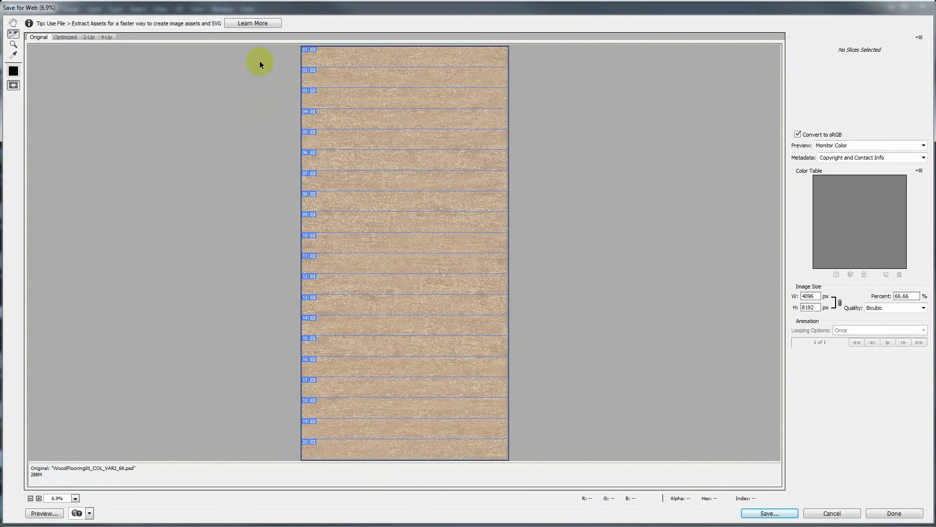
mouse_move(260, 60)
mouse_down()
mouse_move(560, 455)
mouse_move(562, 442)
mouse_up()
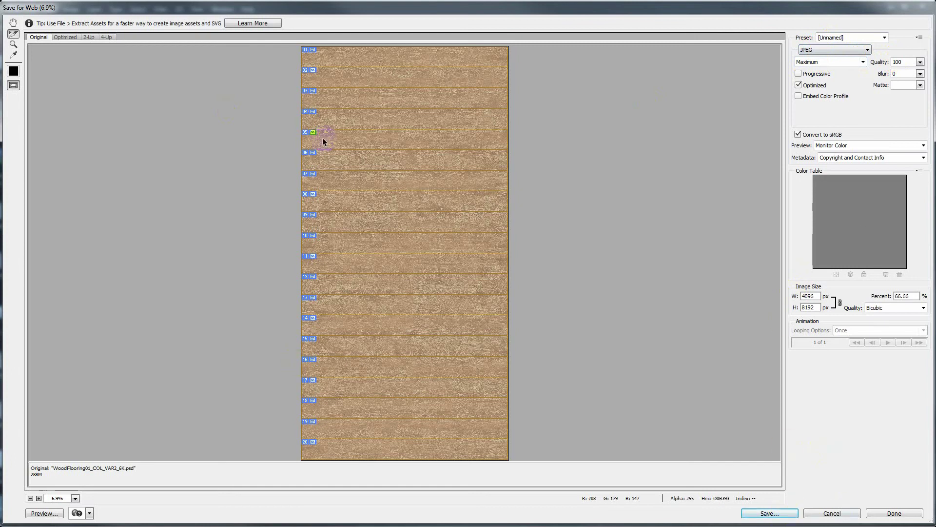
click(895, 513)
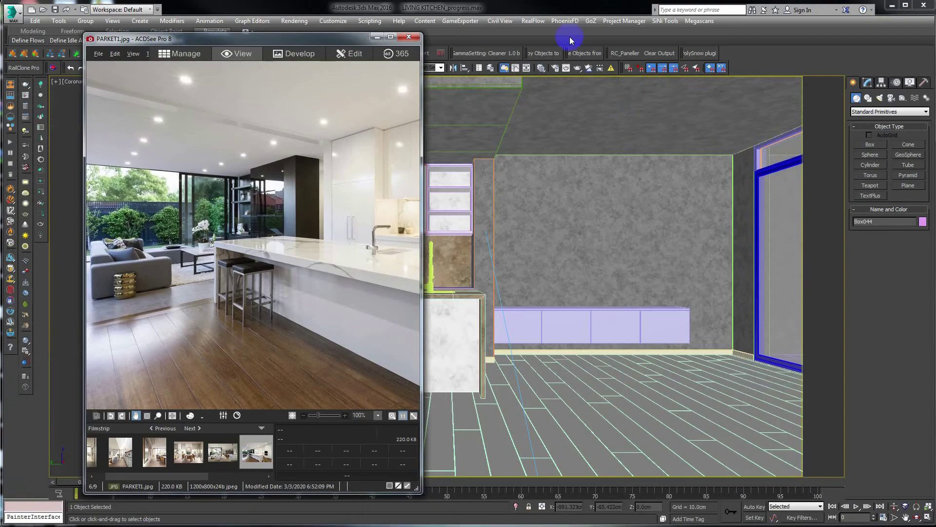
Step: Back in 3ds Max, reopen the node graph and open the MultiTexture map's Manage Textures list
click(566, 12)
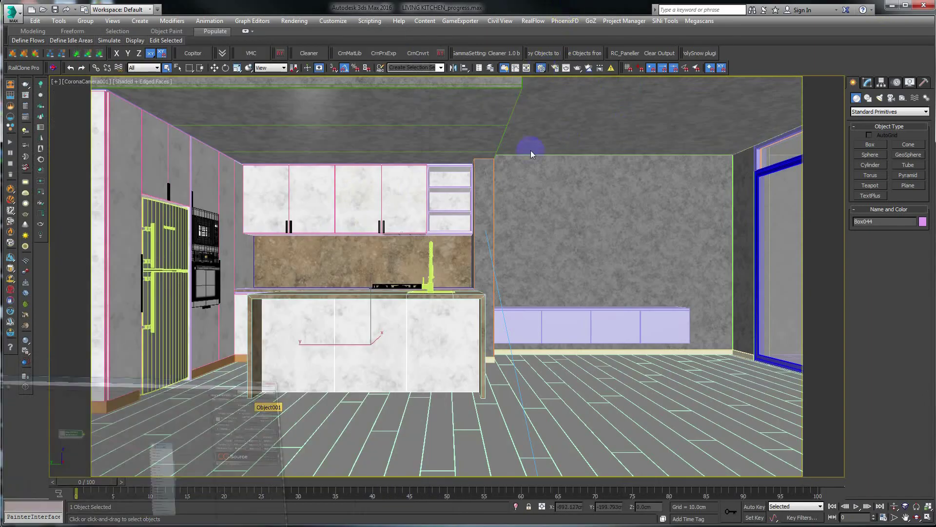
key(m)
middle_drag(399, 213, 324, 215)
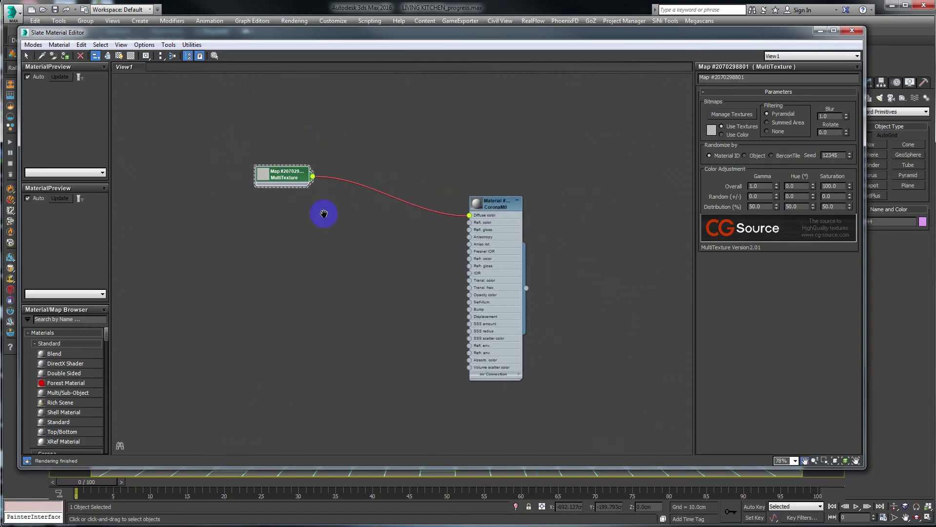
mouse_move(276, 171)
mouse_down()
mouse_move(285, 149)
mouse_move(308, 152)
mouse_move(331, 130)
mouse_up()
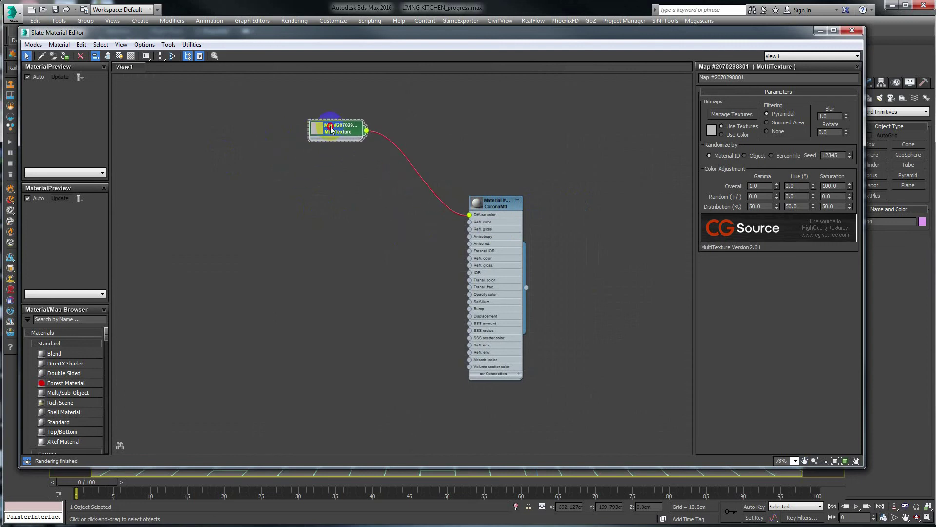
click(725, 117)
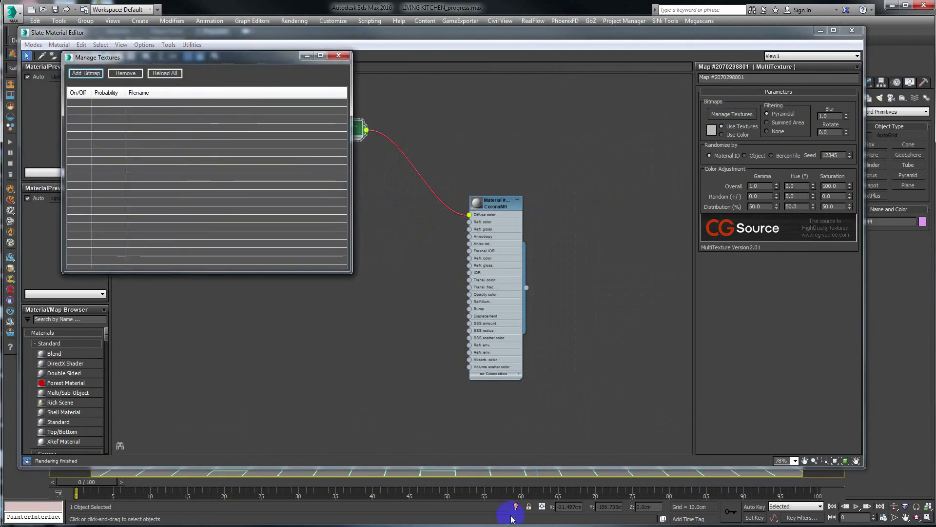
click(313, 320)
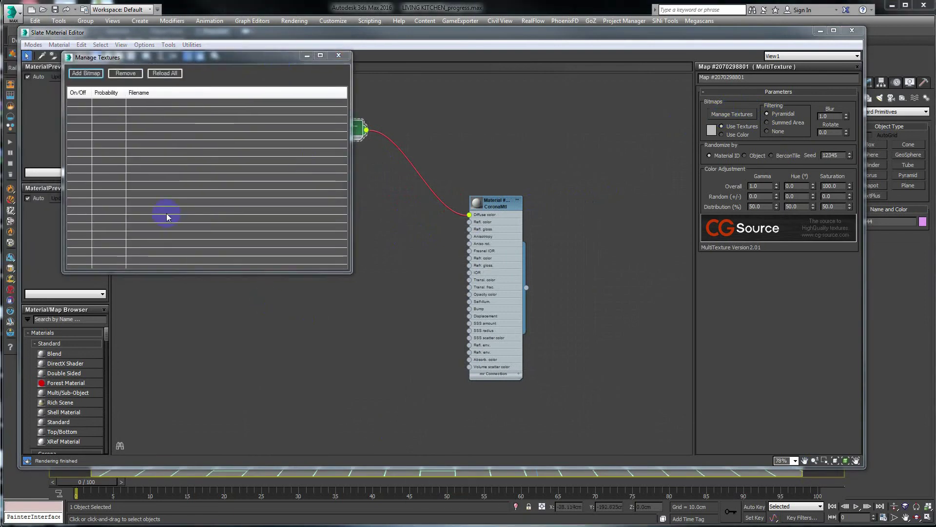
Step: Add all twenty WoodFlooring01_COL_VAR2_6K JPEGs to the texture list as bitmaps
click(85, 73)
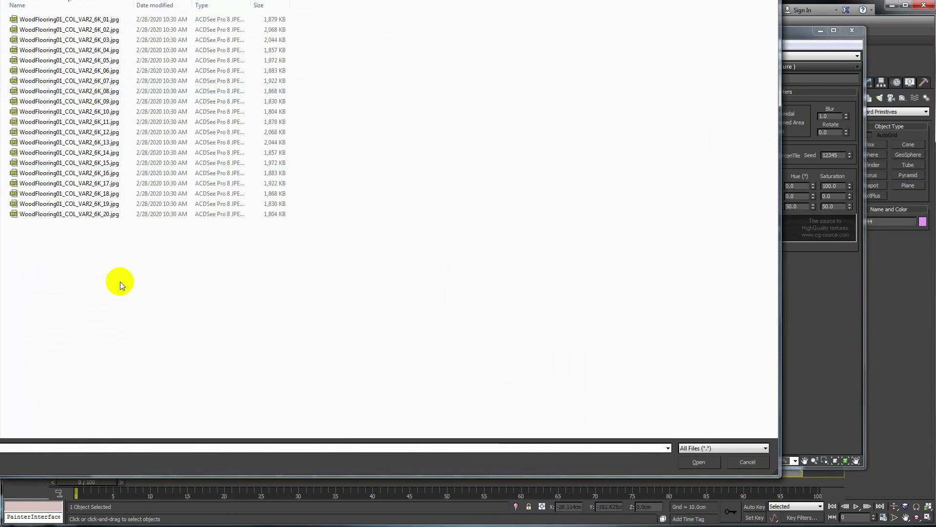
drag(193, 319, 37, 20)
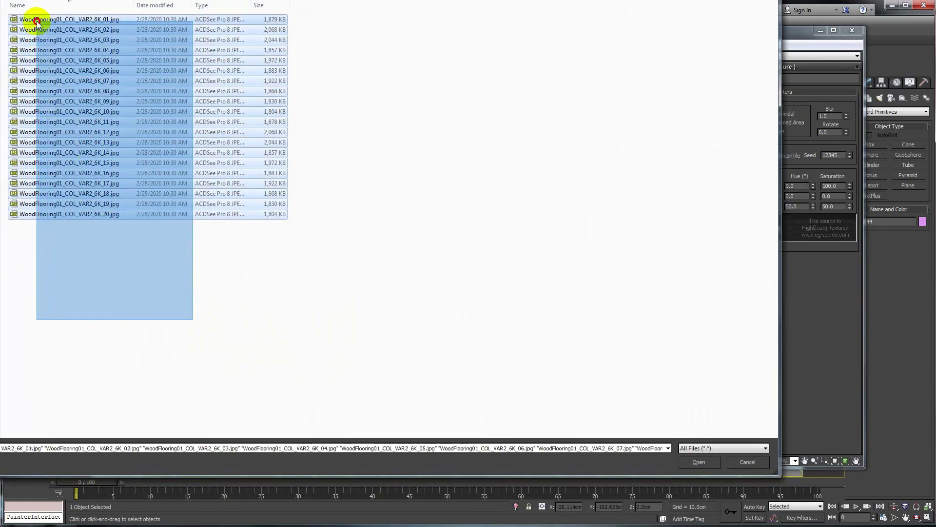
click(699, 462)
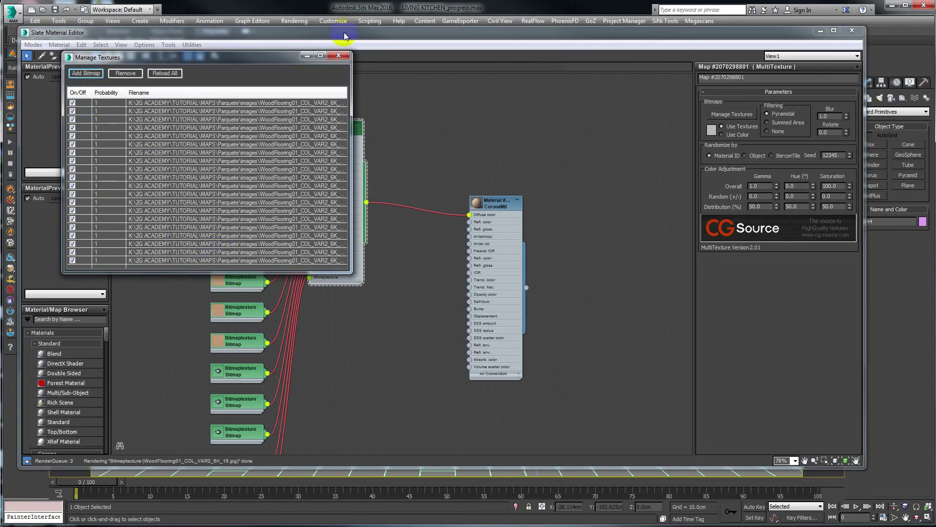
Step: Close Manage Textures and inspect the first wood Bitmaptexture node's parameters
click(338, 55)
click(275, 167)
middle_drag(243, 110, 250, 271)
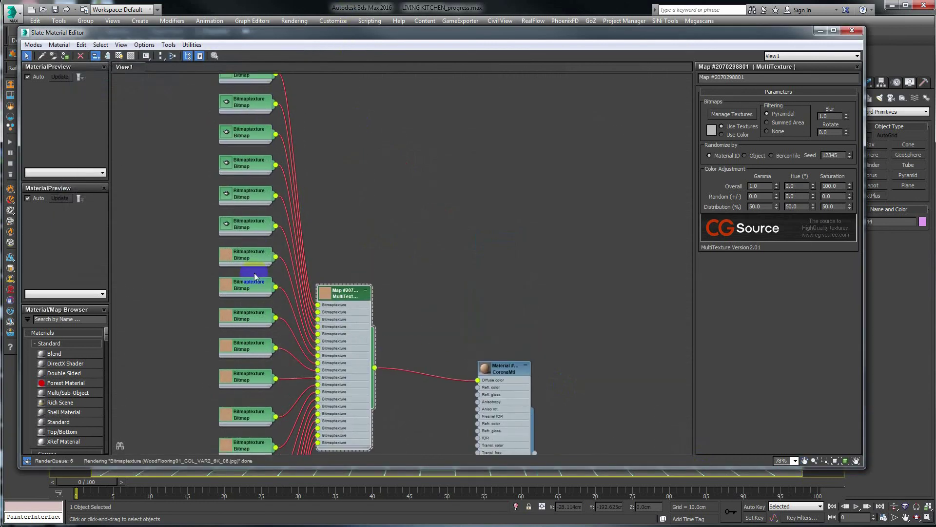
middle_drag(257, 149, 230, 194)
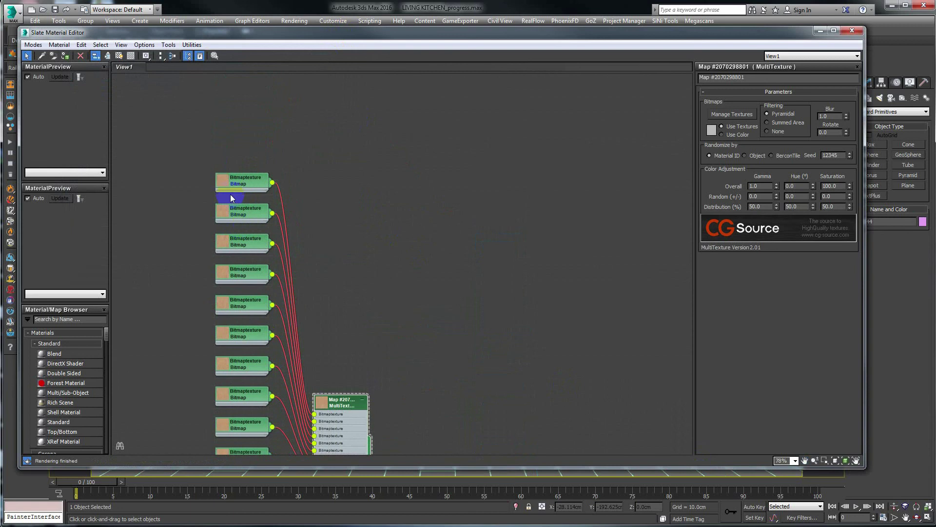
scroll(232, 174, up, 5)
scroll(236, 215, down, 2)
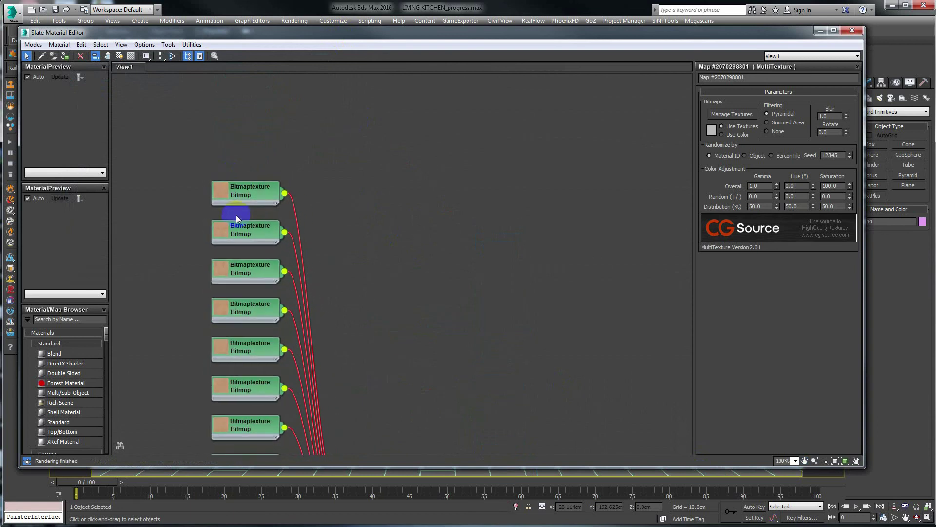
middle_drag(236, 307, 272, 307)
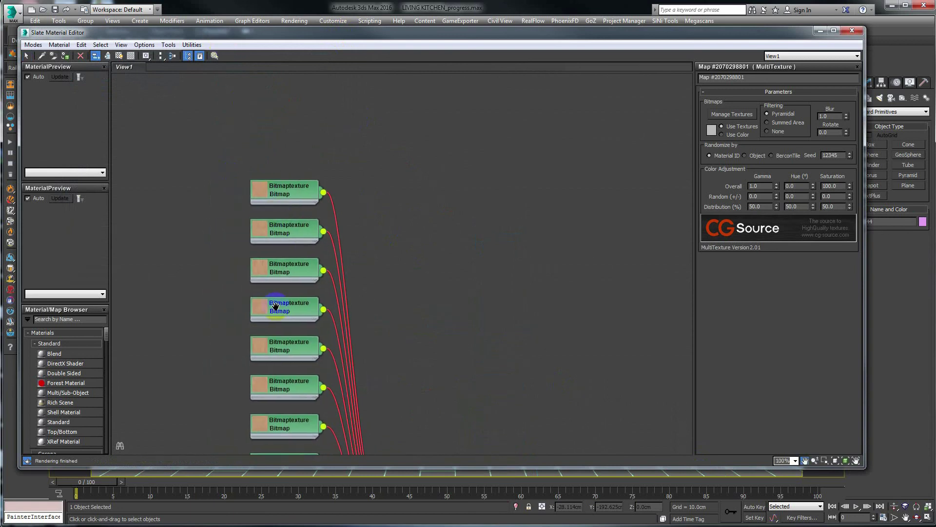
scroll(284, 171, up, 2)
scroll(277, 191, up, 2)
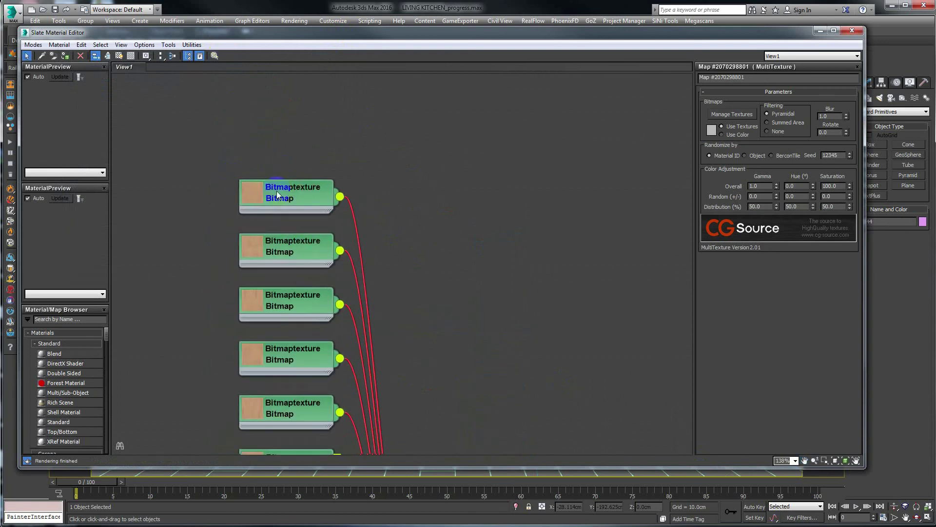
double_click(283, 209)
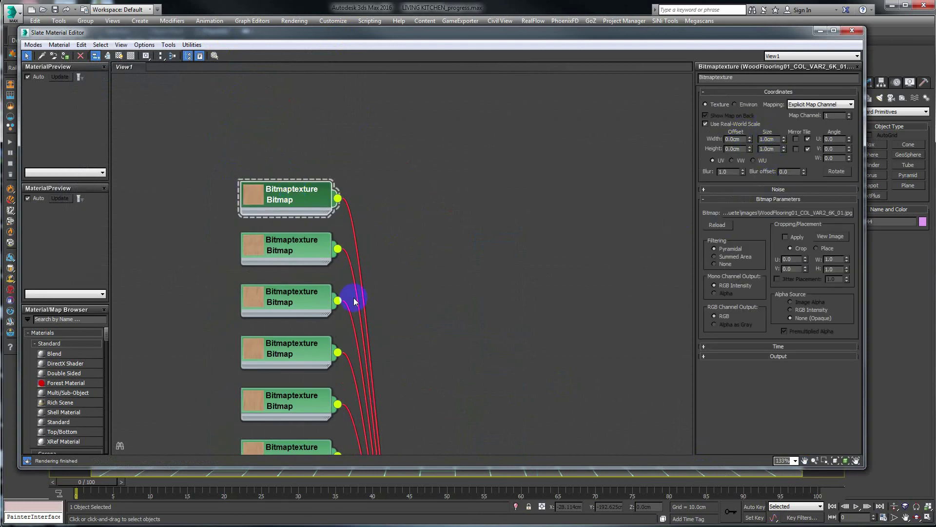
Step: Bring the CoronaMtl node into view and open its right-click menu
middle_drag(355, 299, 299, 219)
scroll(342, 292, down, 3)
middle_drag(368, 328, 351, 209)
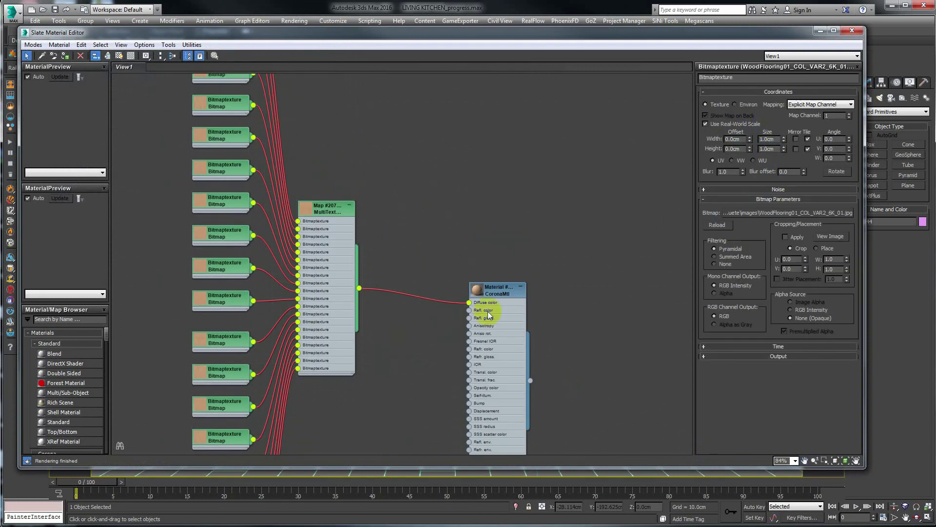
right_click(496, 290)
Step: Open the Corona material preview window, then move it above the graph and enlarge it
click(535, 336)
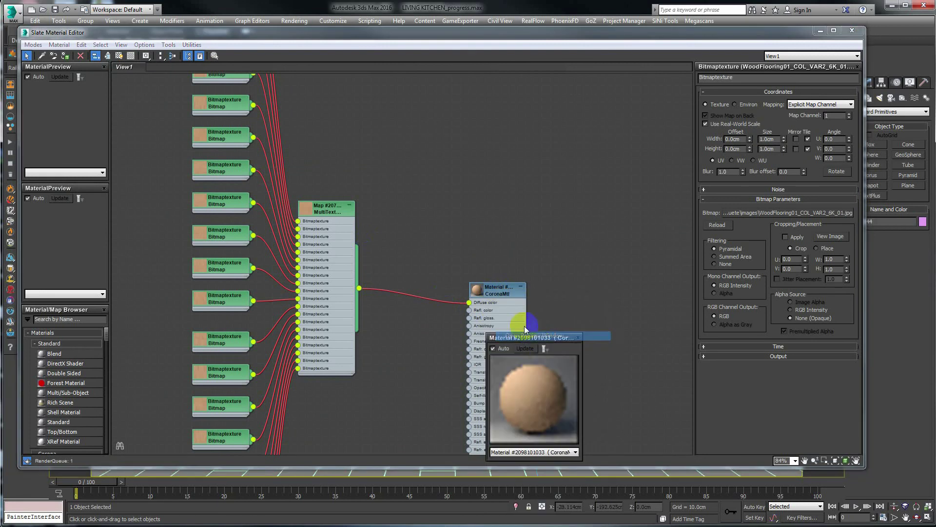
mouse_move(540, 343)
mouse_down()
mouse_move(470, 104)
mouse_move(448, 109)
mouse_up()
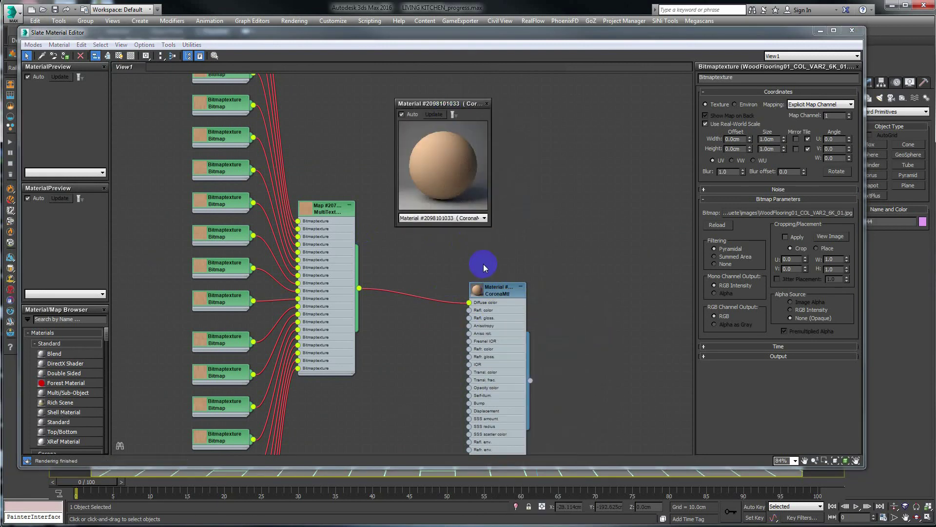
drag(489, 226, 652, 387)
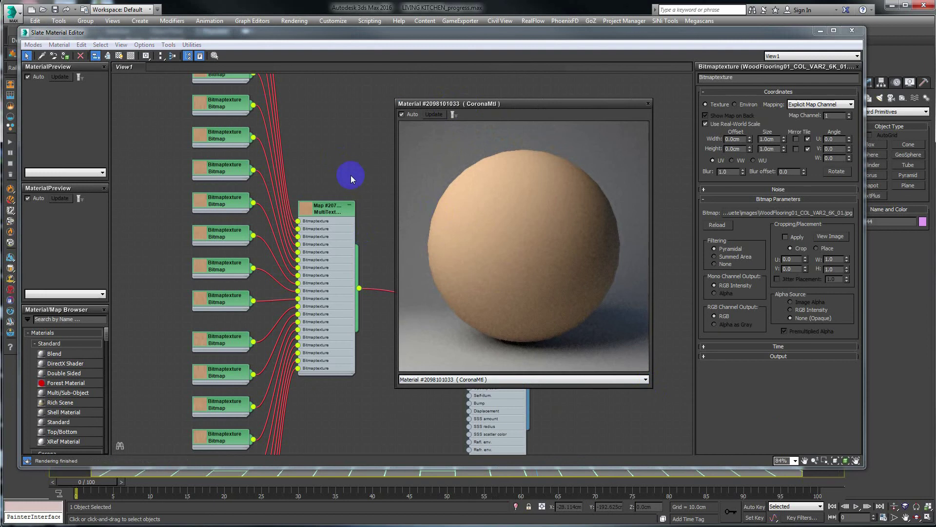
click(763, 138)
drag(510, 107, 500, 96)
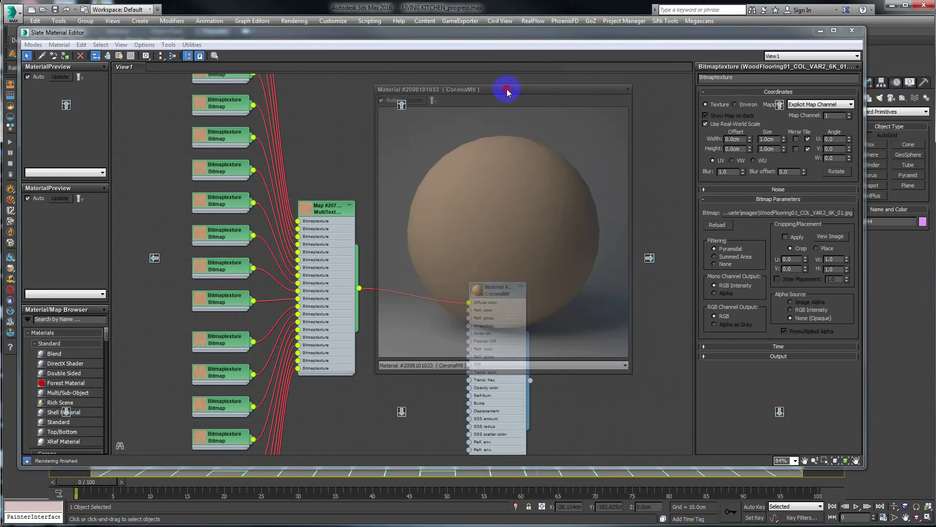
drag(518, 94, 522, 93)
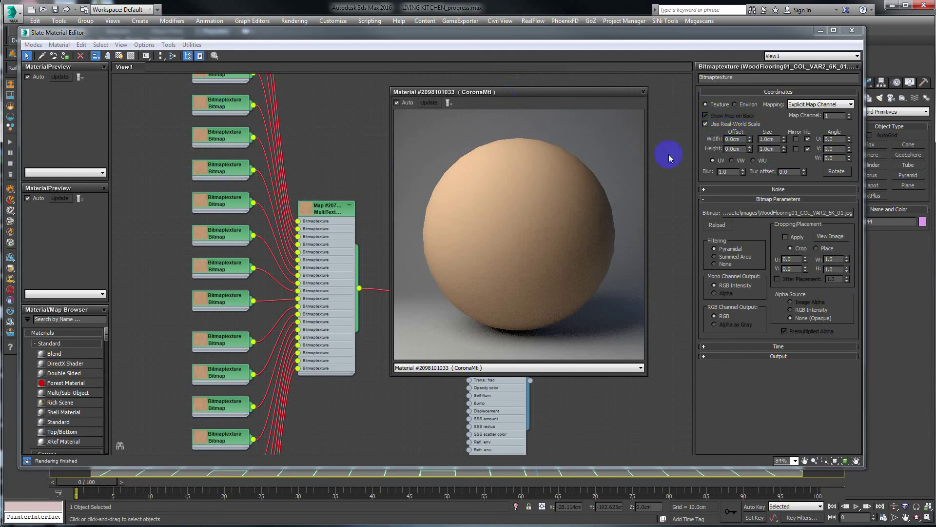
Step: Auto-lay out all Slate nodes with L and frame the whole node graph
key(l)
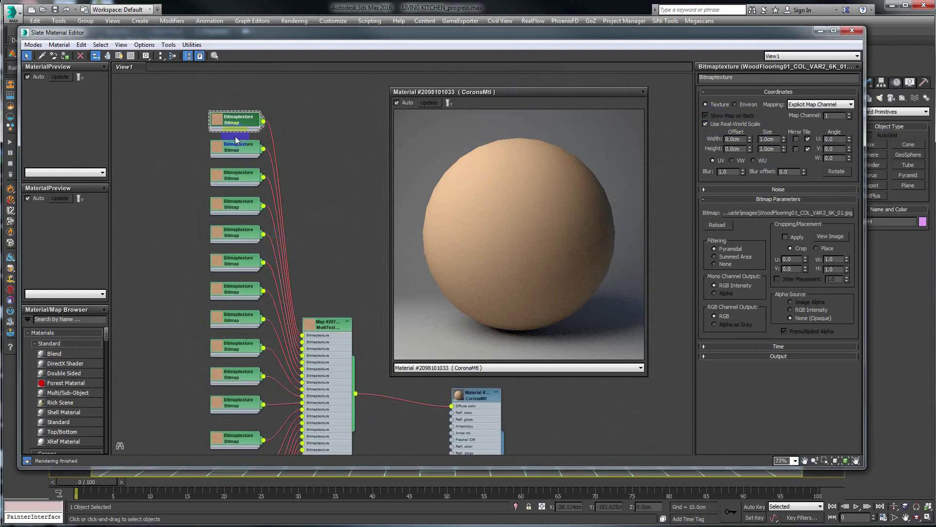
scroll(254, 266, down, 2)
scroll(254, 266, down, 2)
scroll(241, 263, down, 2)
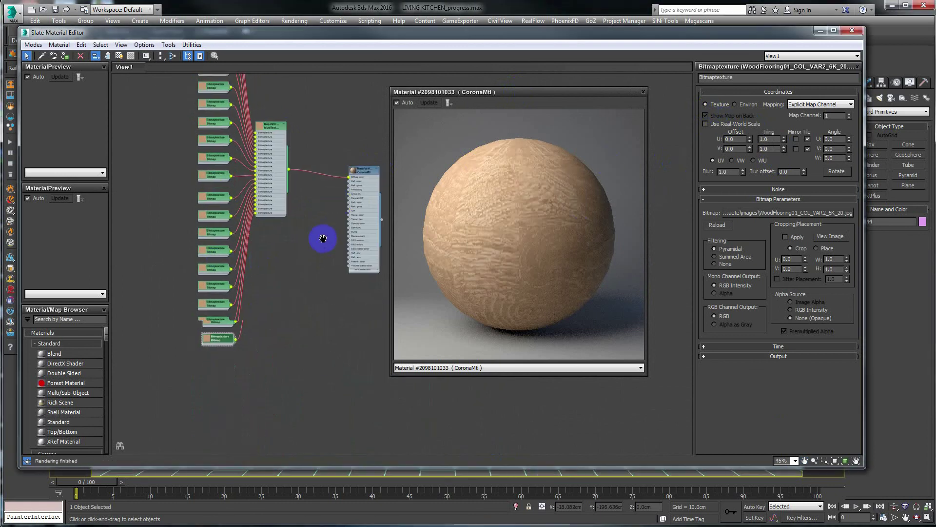
middle_drag(323, 234, 266, 251)
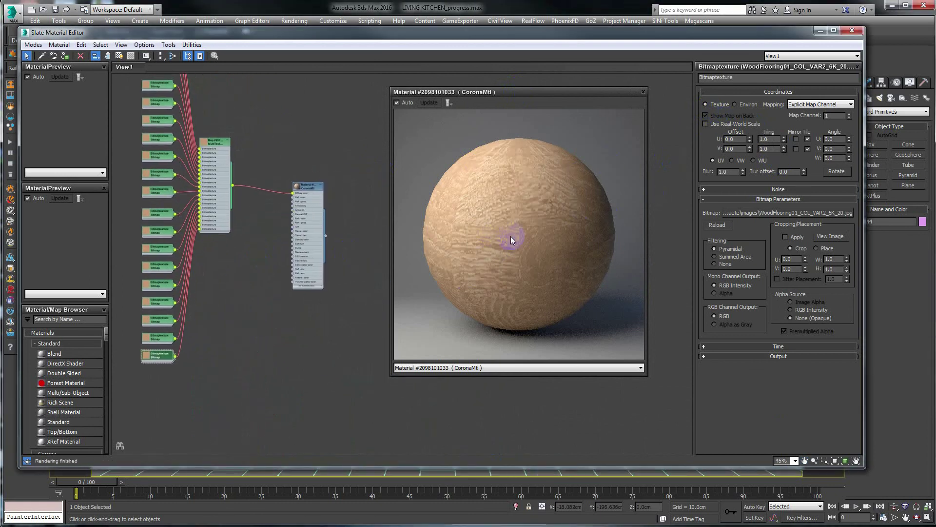
scroll(256, 215, up, 3)
scroll(240, 177, up, 3)
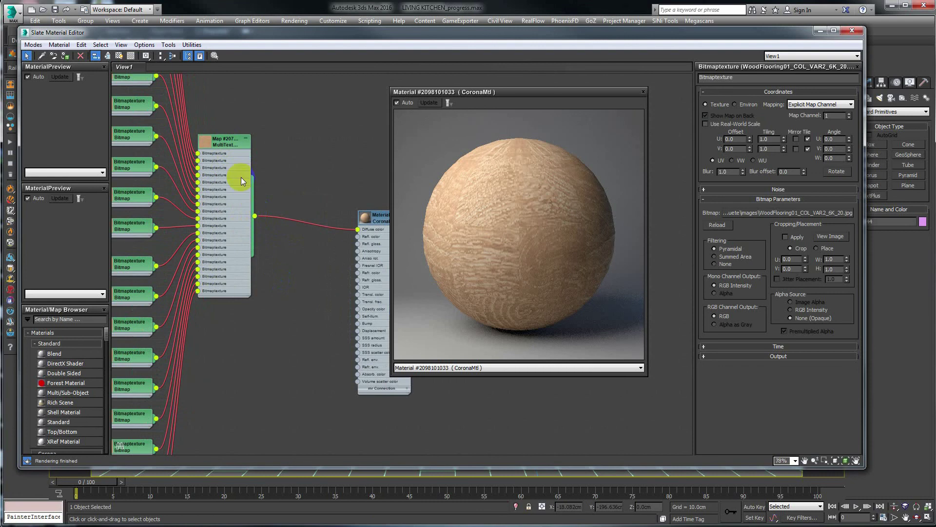
Step: Give the MultiTexture map Gamma Overall 1.5 and Random 0.44
click(227, 145)
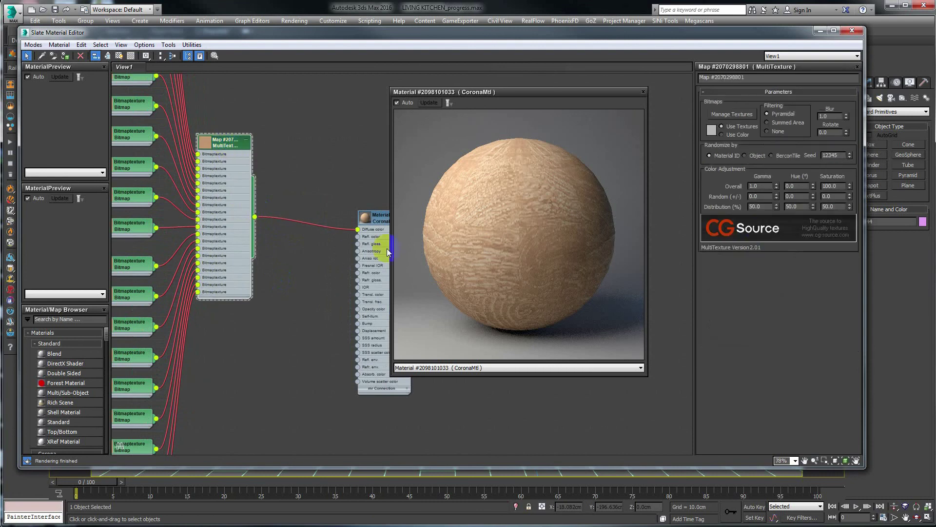
click(761, 186)
text(1.)
text(5)
key(Return)
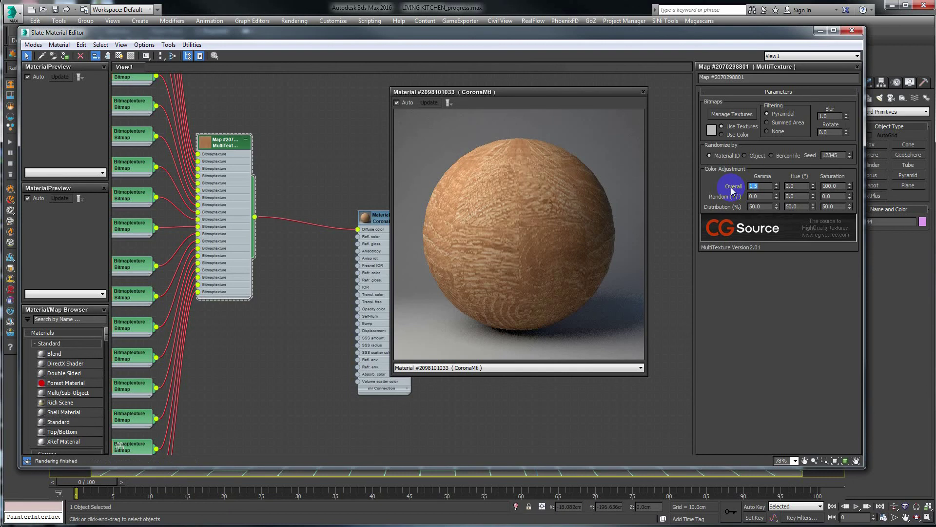
double_click(761, 196)
text(0.01)
key(Return)
drag(777, 175, 776, 173)
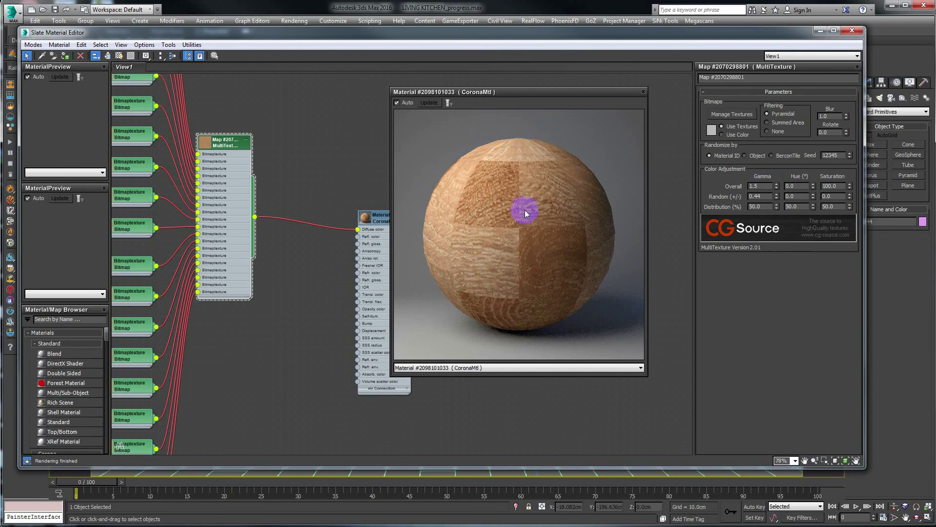
Step: Try gamma Distribution values of 20, 100 and finally 50 percent
double_click(761, 206)
text(20)
key(Return)
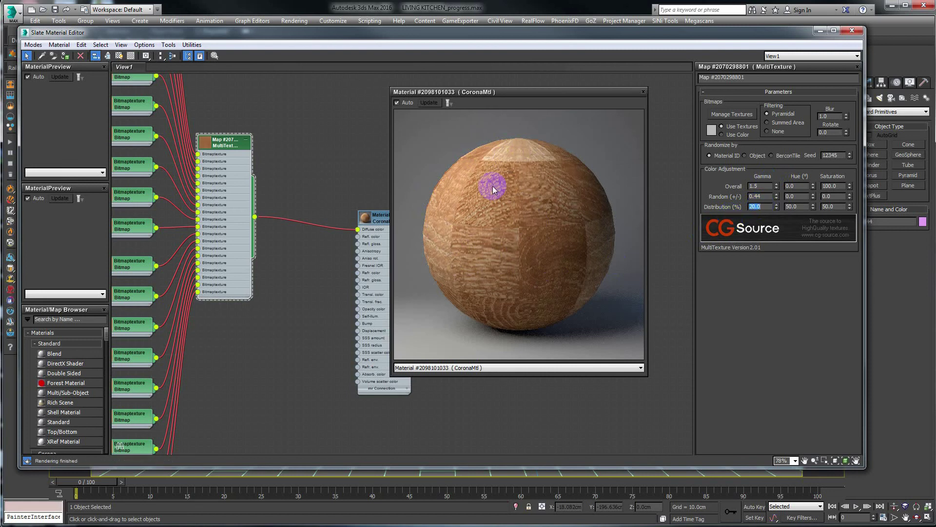
text(100)
key(Return)
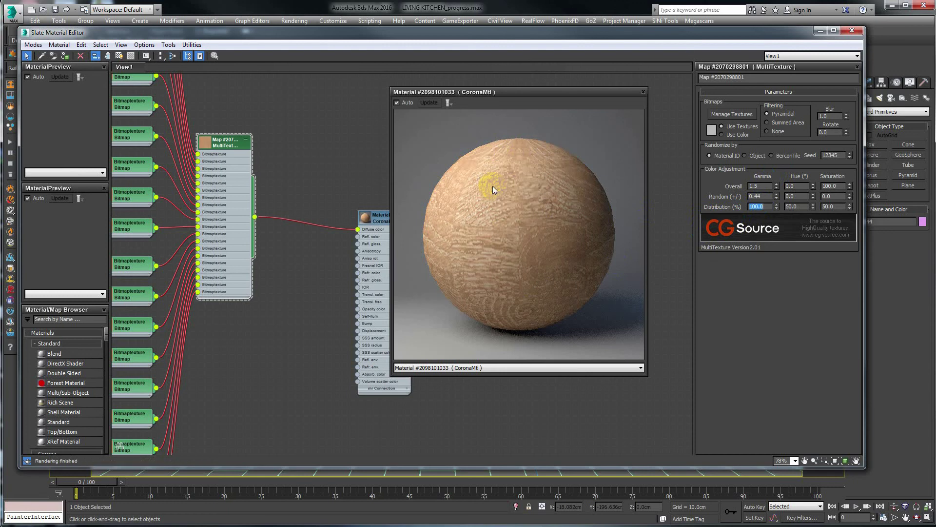
text(50)
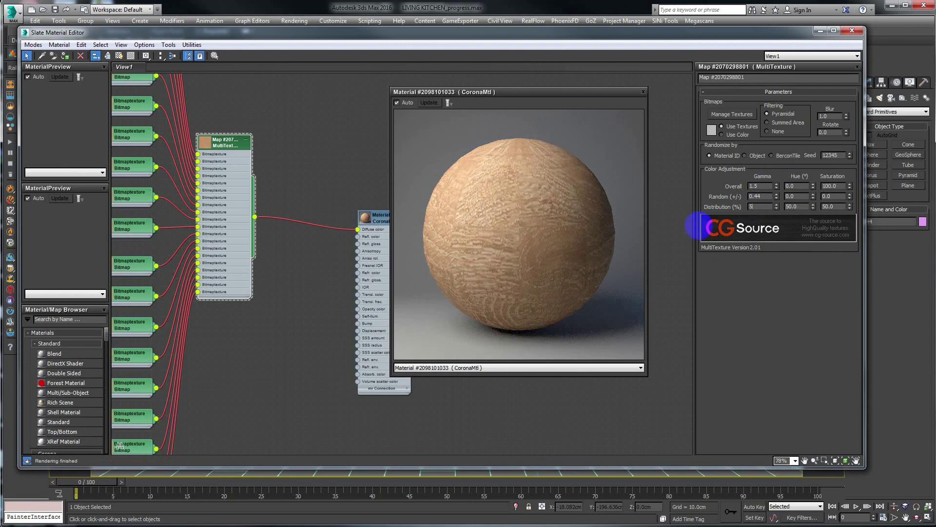
key(Return)
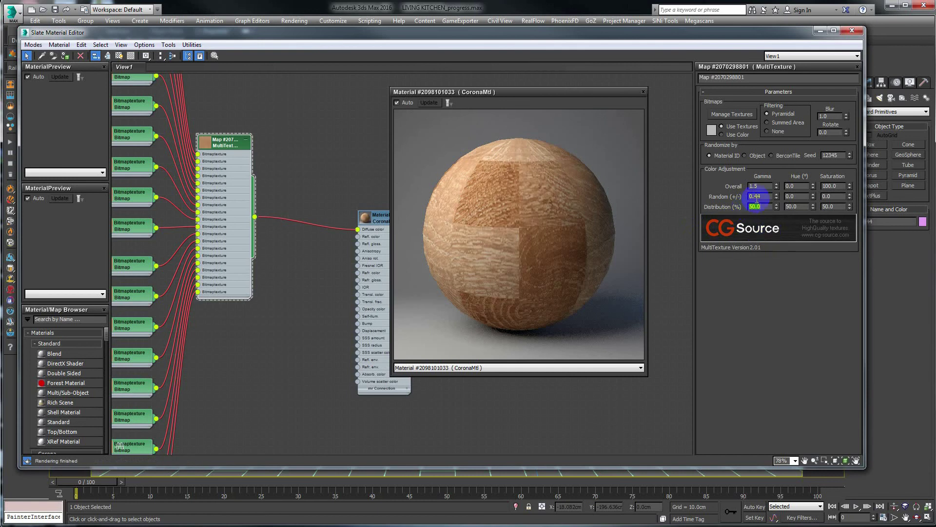
Step: Reset gamma Random to 0 and Overall to 1.0
double_click(758, 196)
text(0)
key(Return)
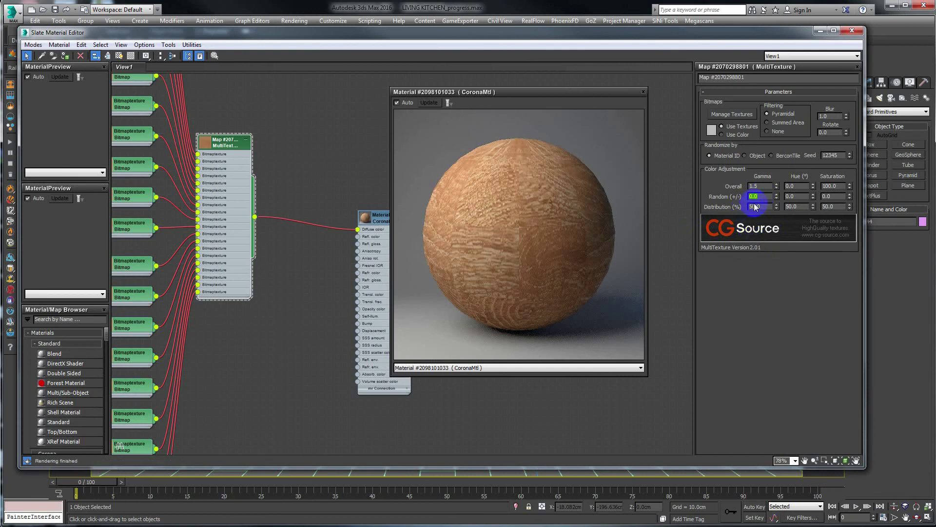
double_click(759, 185)
text(1)
key(Return)
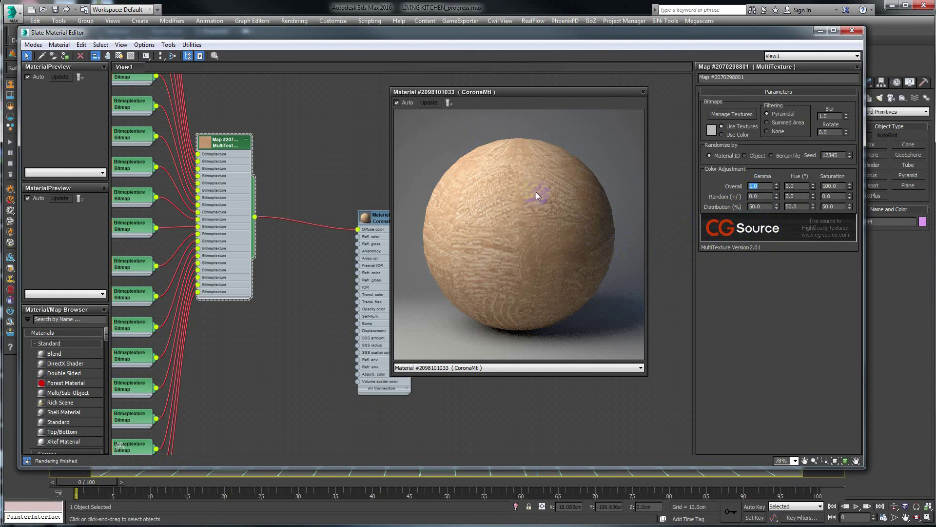
Step: Set Gamma Overall to 1.2 and experiment with raising the Random gamma
click(755, 186)
double_click(755, 186)
text(1.2)
key(Return)
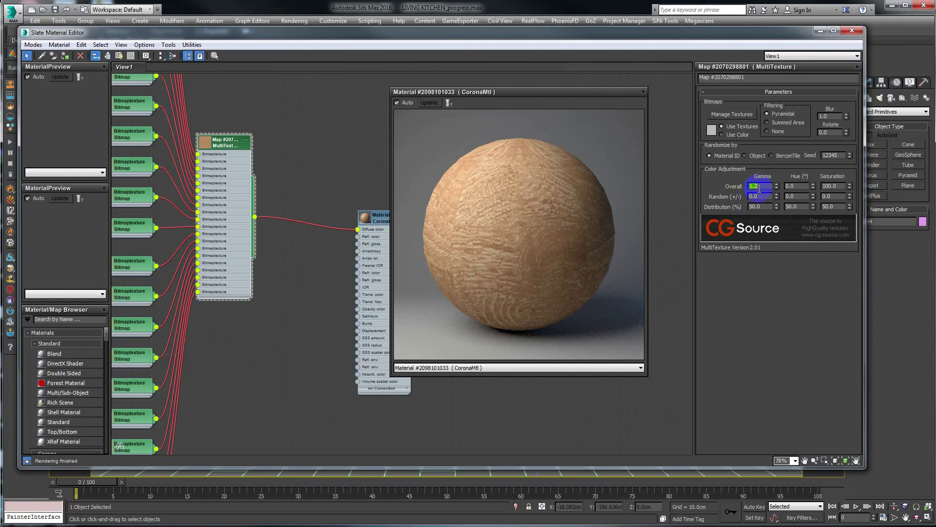
click(760, 205)
click(755, 186)
double_click(757, 196)
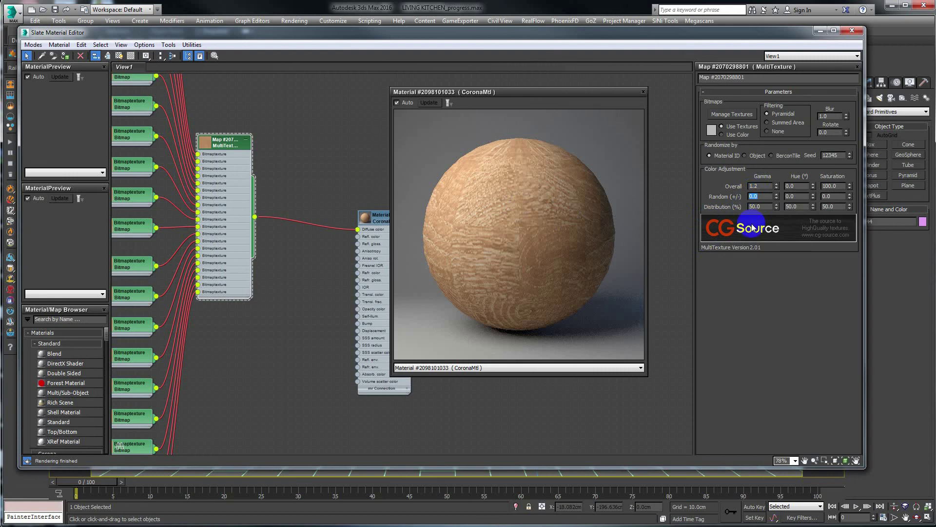
drag(777, 198, 779, 188)
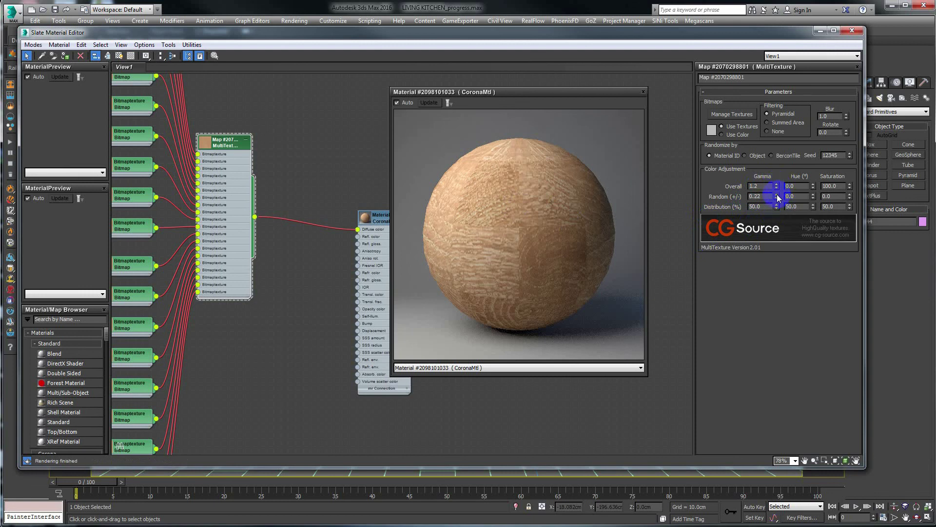
drag(777, 197, 777, 191)
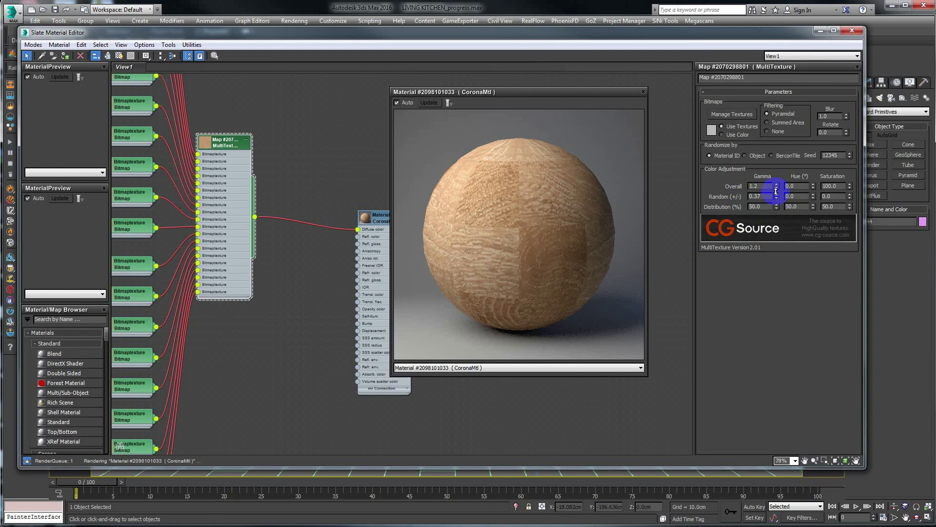
Step: Reset Random gamma, raise it to 0.17, and set Gamma Overall to 1.1
double_click(759, 186)
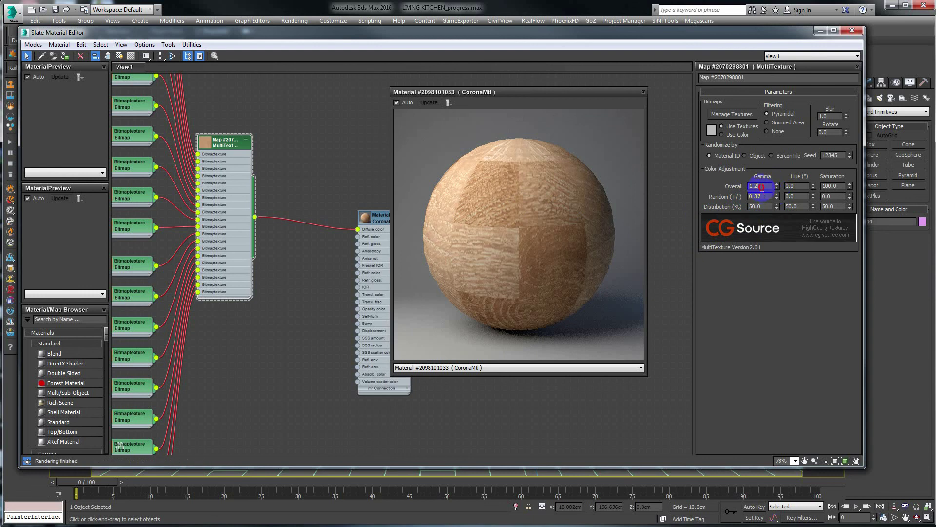
right_click(777, 196)
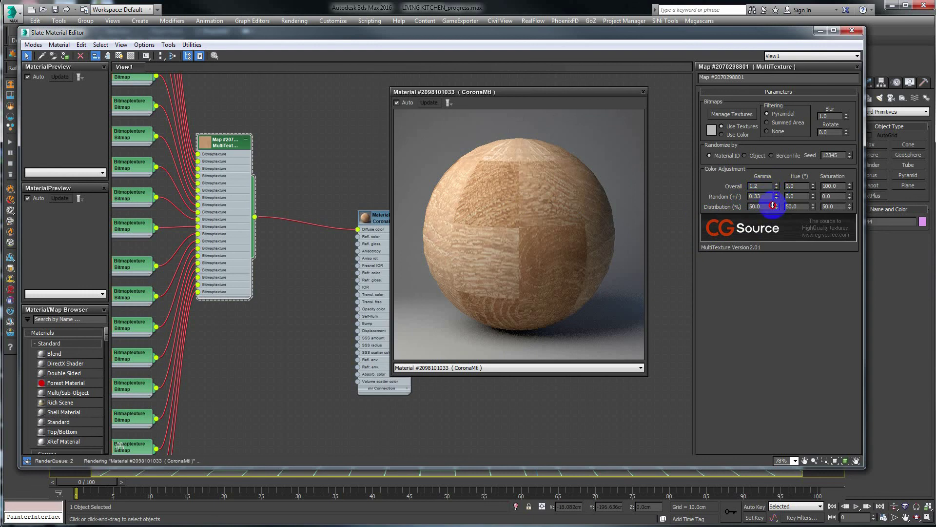
drag(771, 217, 775, 207)
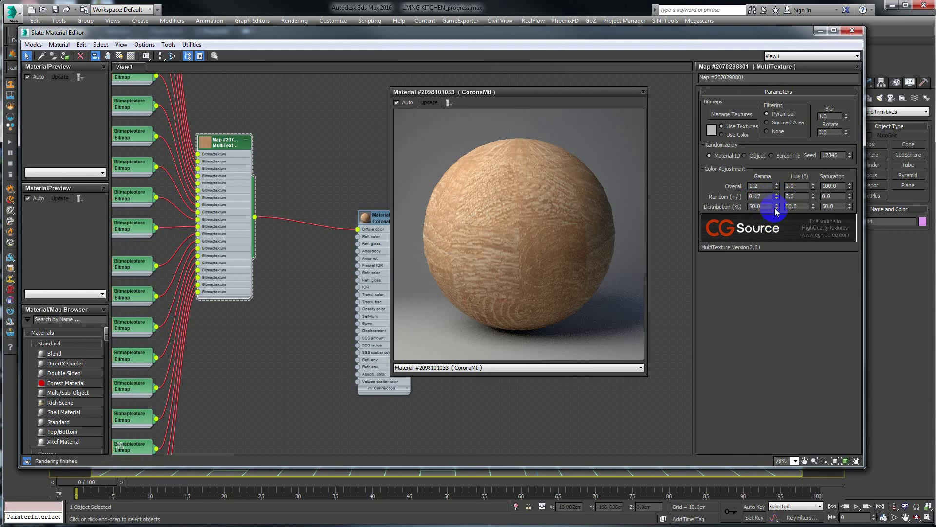
double_click(756, 184)
text(1.1)
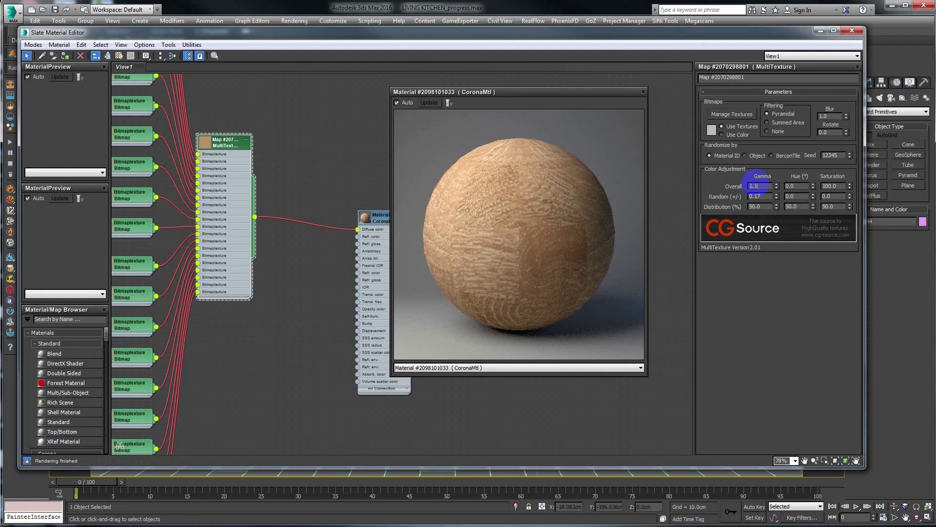
key(Return)
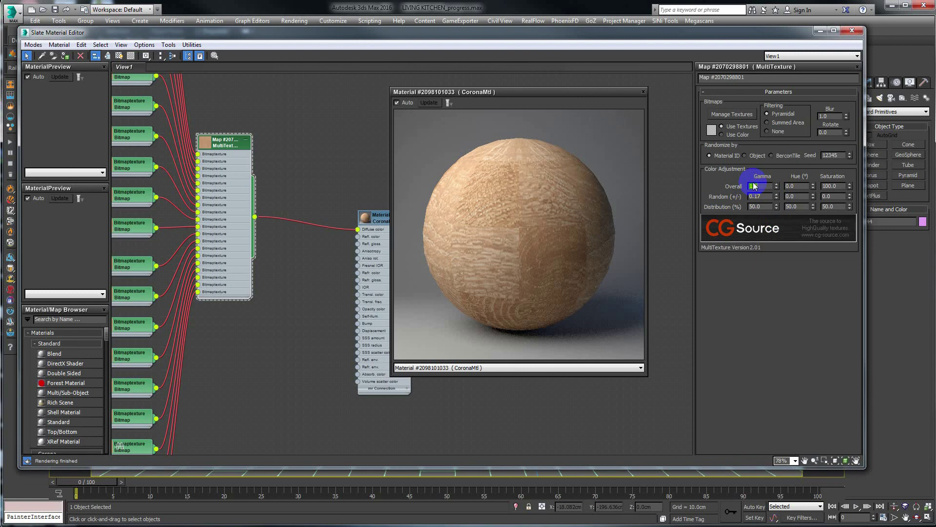
text(1.1)
key(Return)
Step: Compare against the kitchen floor reference photo in ACDSee
key(alt+Tab)
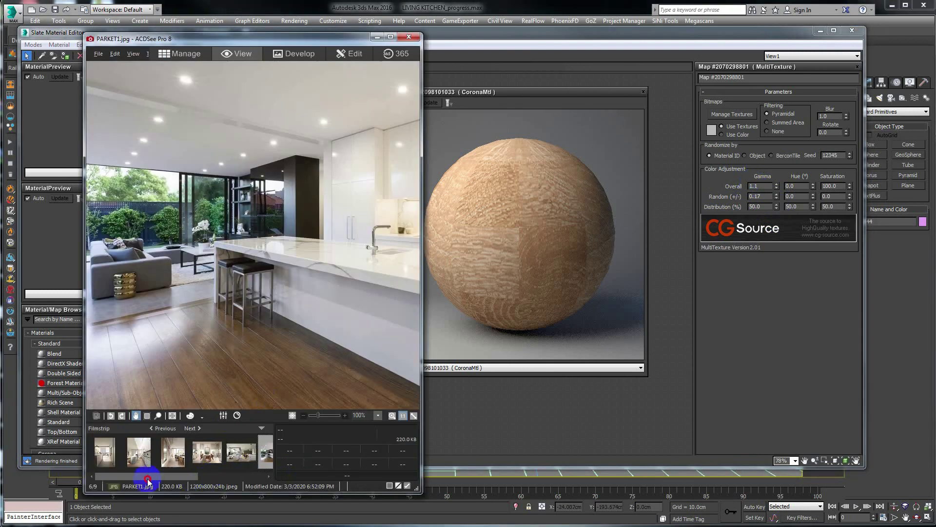
click(117, 462)
drag(342, 312, 181, 289)
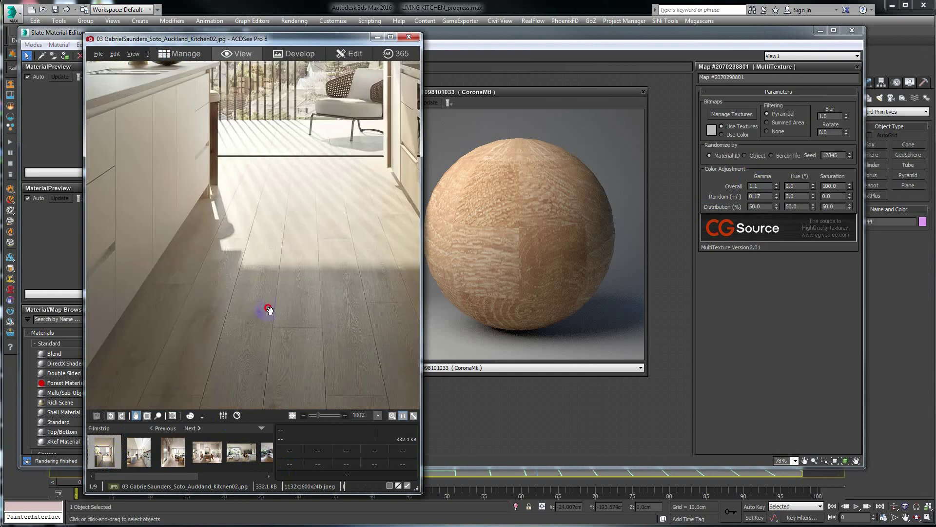
drag(313, 338, 231, 327)
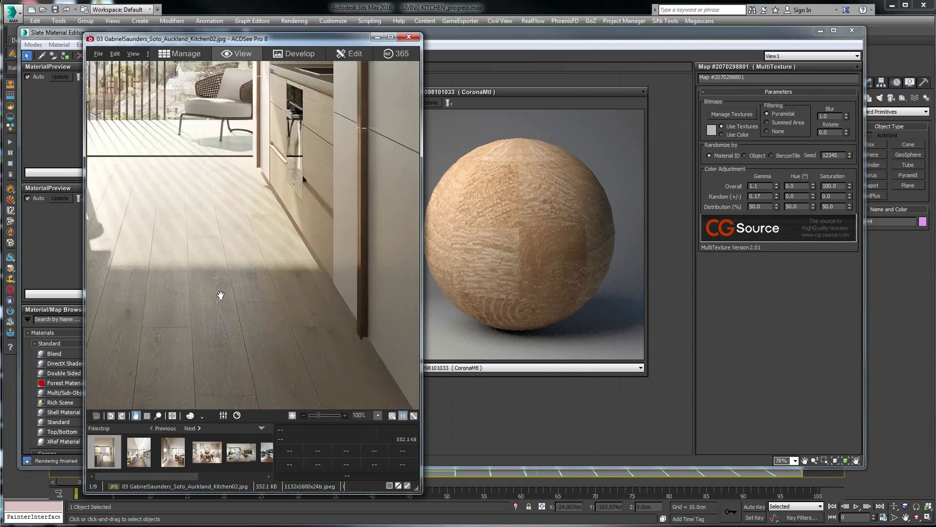
Step: Set Gamma Overall to 1.0 and Random to 0.05
click(762, 184)
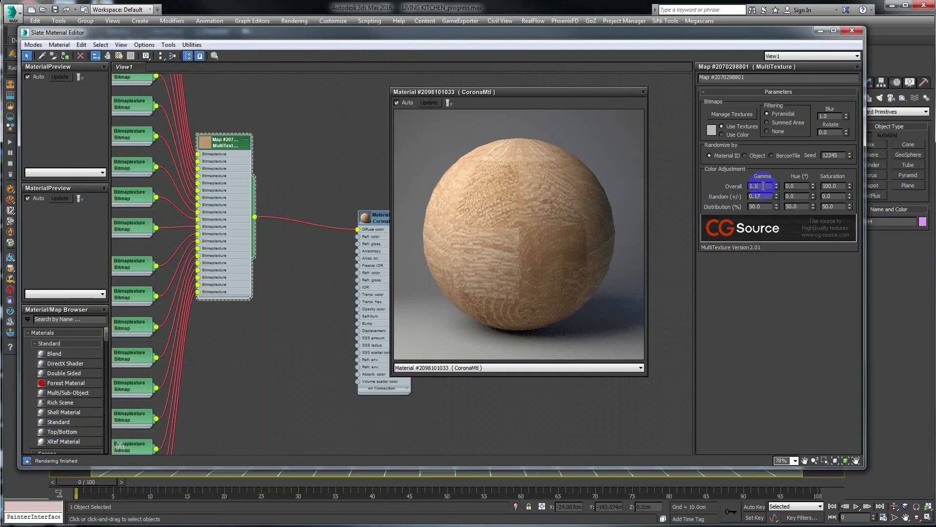
double_click(759, 186)
text(1.0)
key(Return)
double_click(759, 197)
text(0.05)
key(Return)
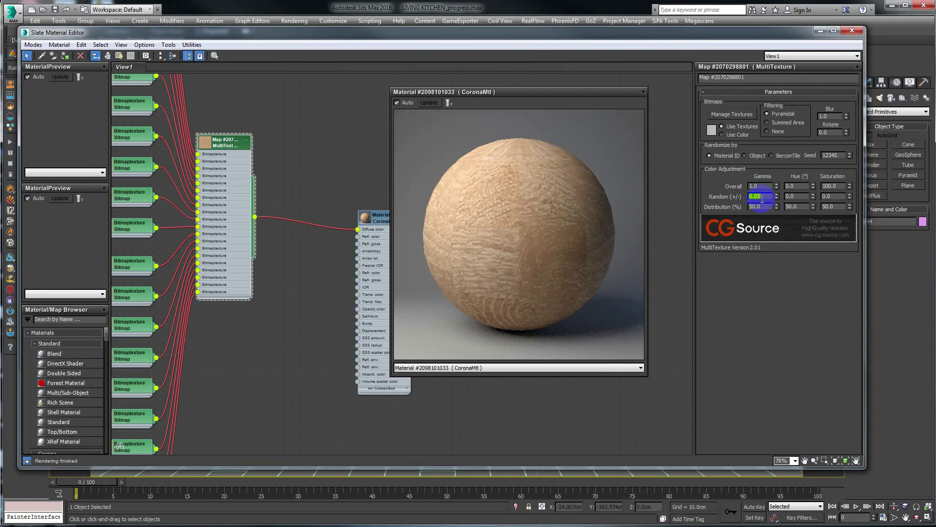
Step: Test Hue Overall at 40 and other values, then reset it to 0
click(797, 185)
text(40)
key(Return)
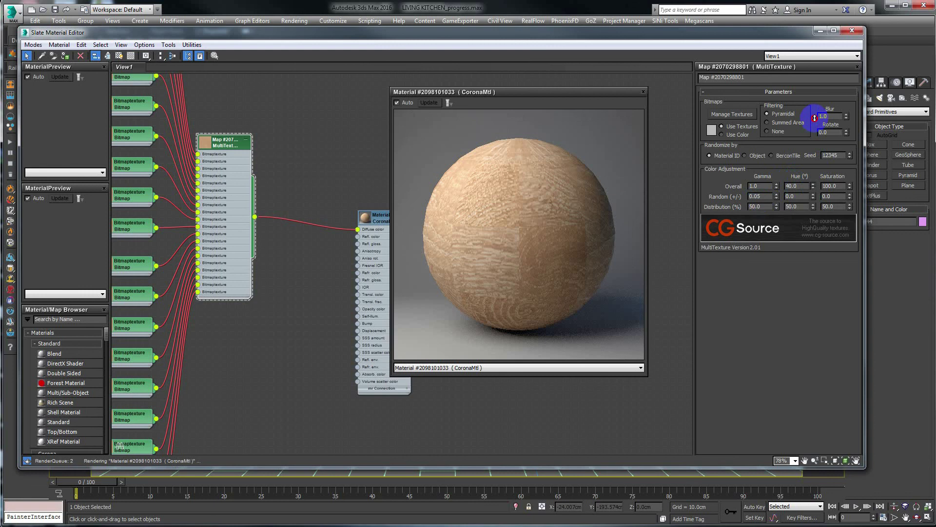
drag(813, 186, 812, 312)
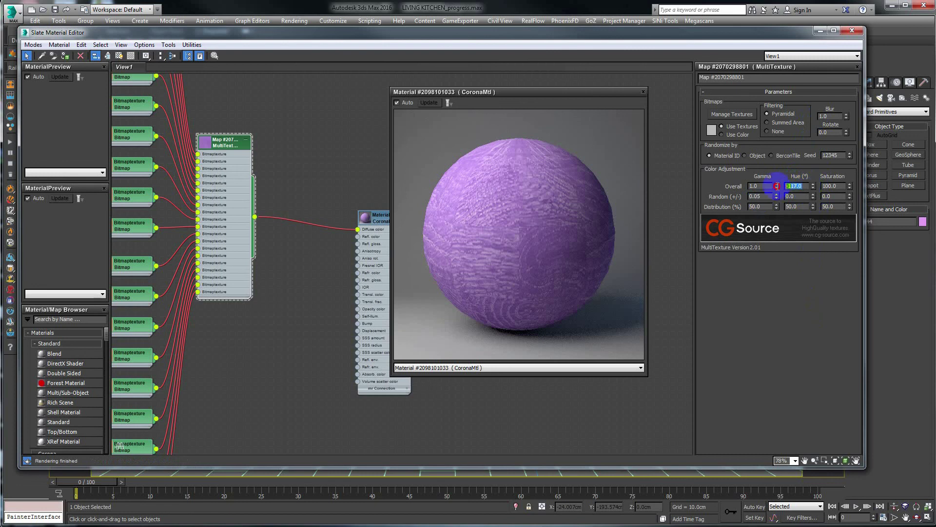
text(0)
key(Return)
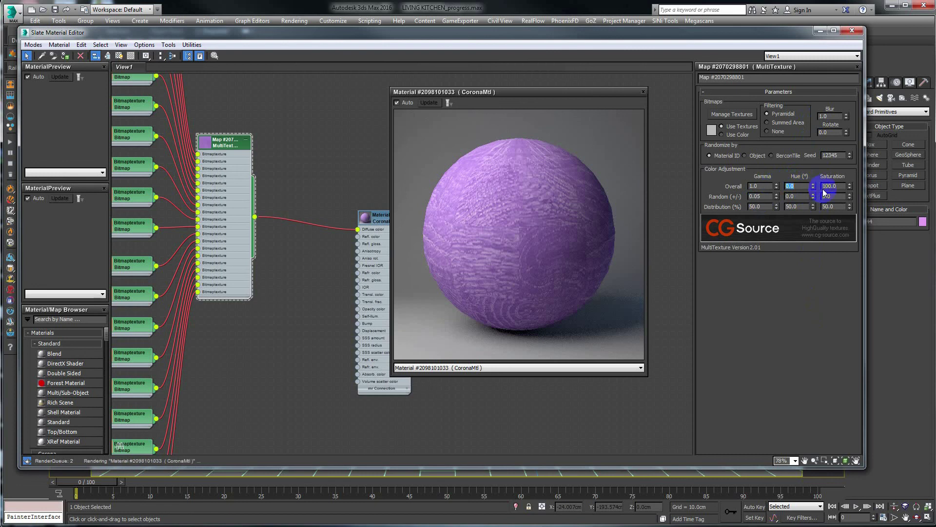
Step: Test Saturation Overall at 0, restore it to 100, and bring up the reference photo
double_click(830, 187)
text(0)
key(Return)
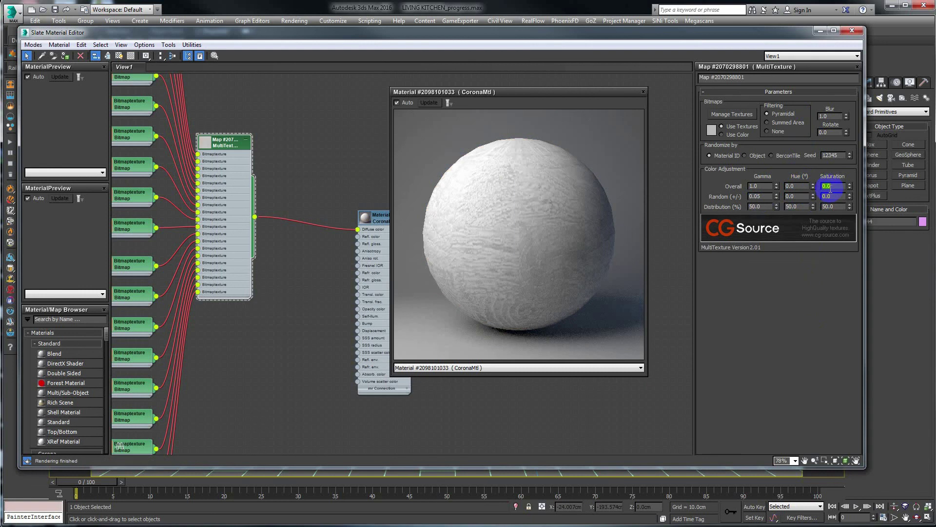
text(100)
key(Return)
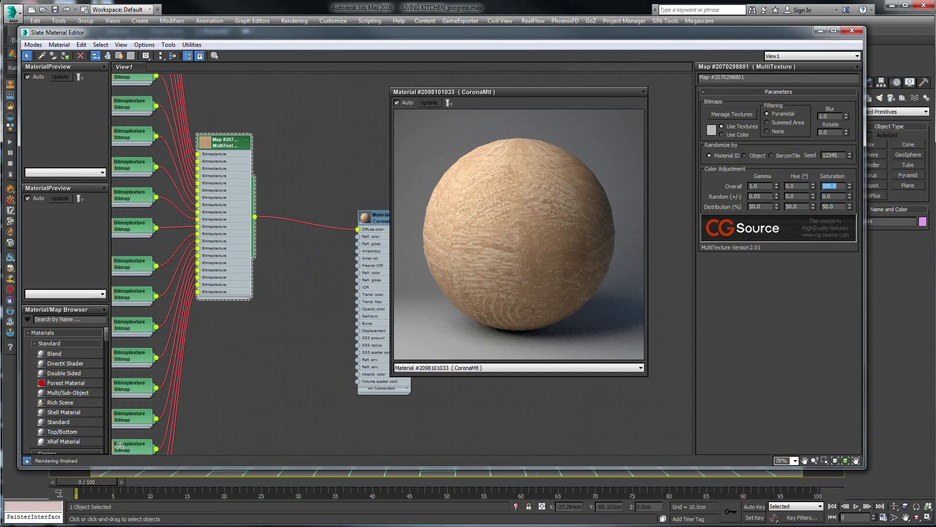
key(alt+Tab)
drag(248, 42, 237, 33)
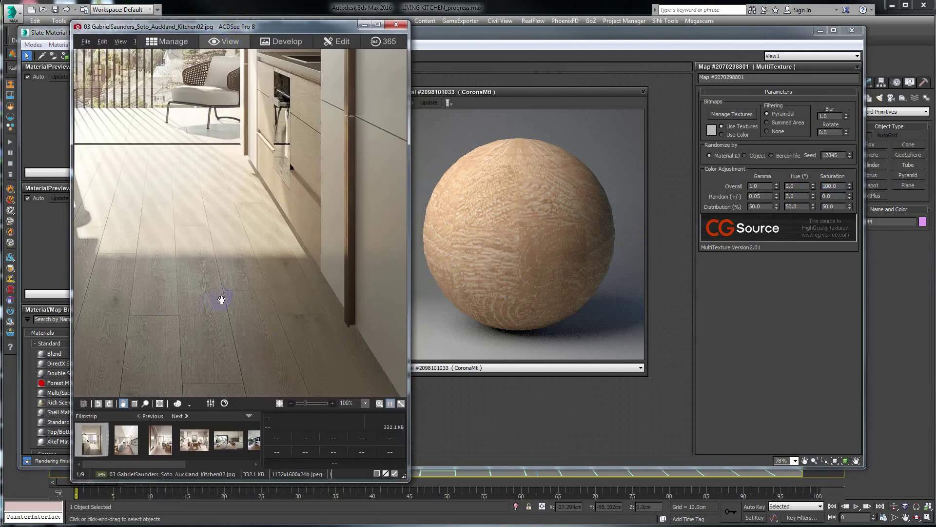
Step: Raise MultiTexture Hue Overall to 14.0 for a yellower wood tint
click(795, 185)
click(704, 413)
click(795, 187)
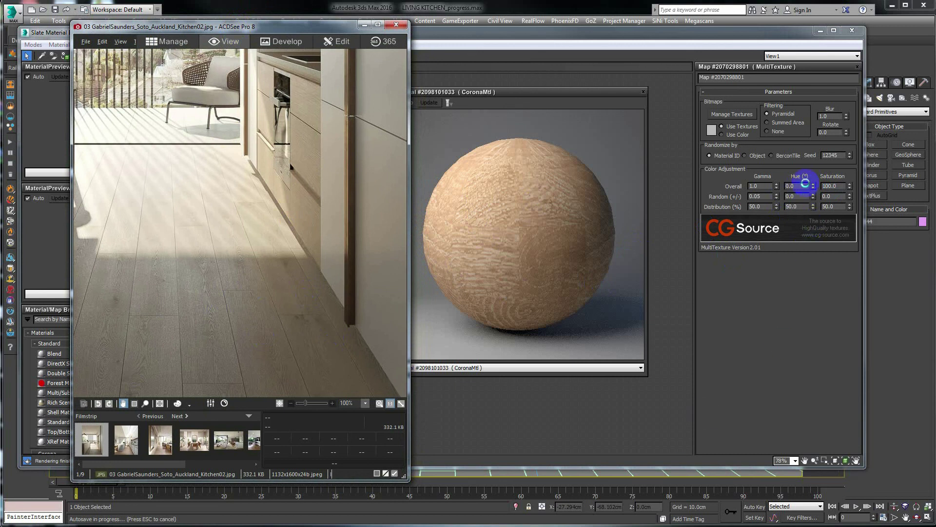
click(812, 189)
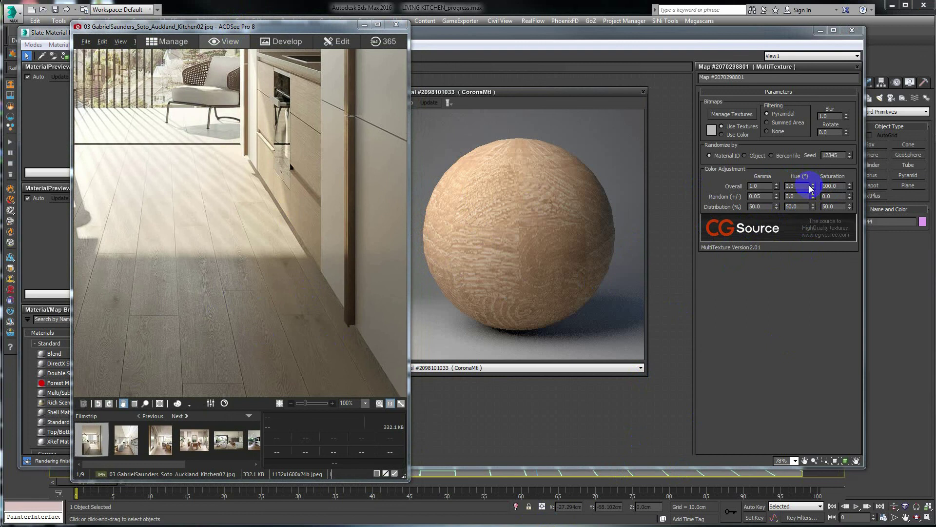
drag(812, 189, 814, 177)
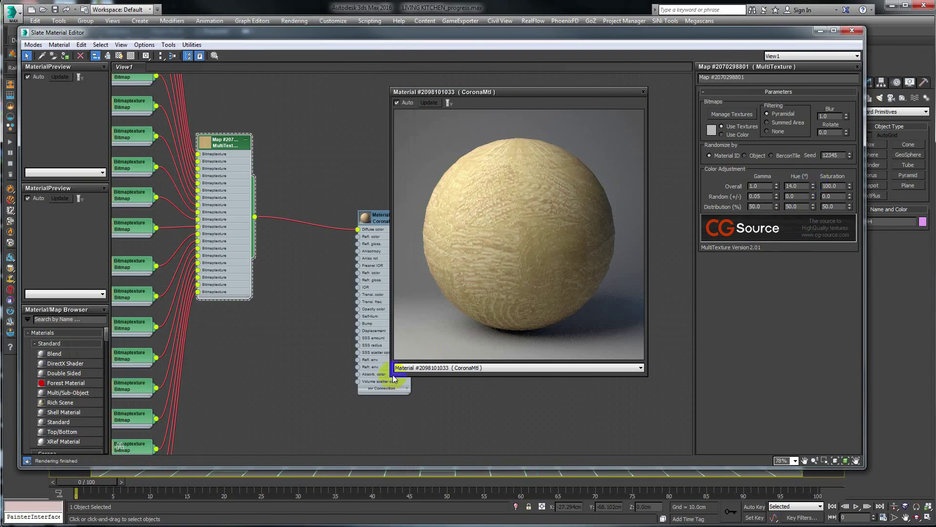
Step: Shrink the preview, then set Hue Overall to 8.0 and Saturation Overall to 95
drag(392, 379, 481, 312)
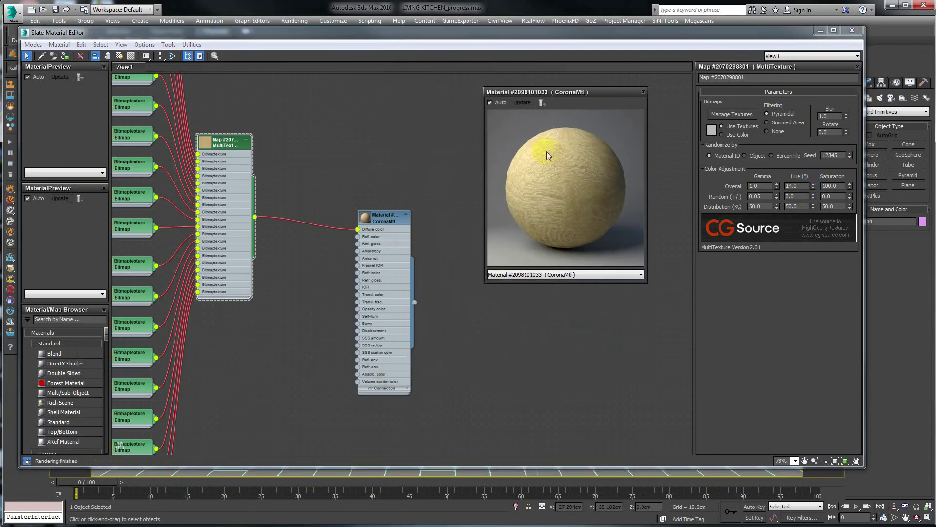
key(alt+Tab)
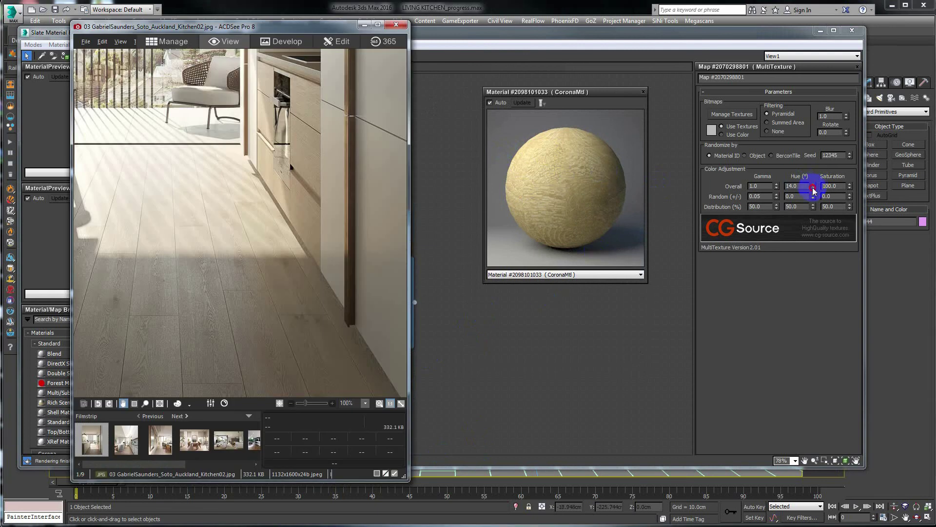
drag(813, 190, 814, 194)
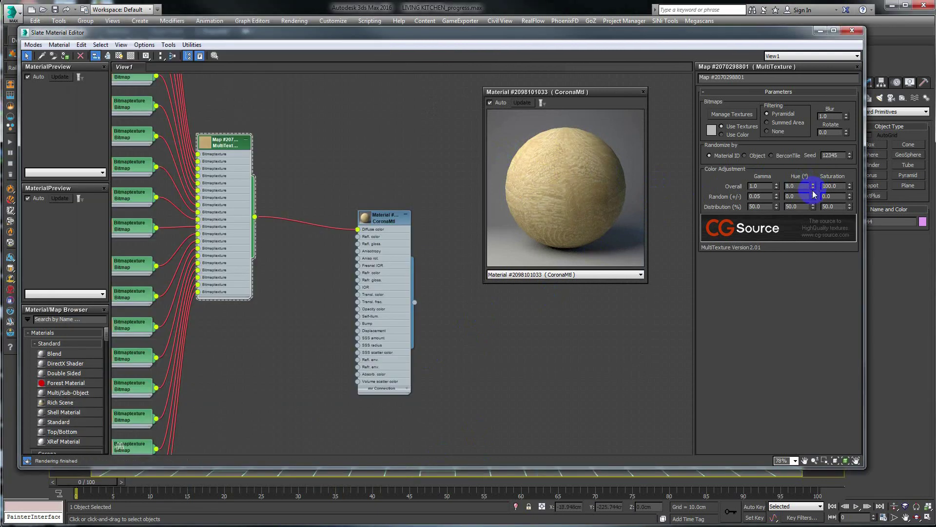
double_click(834, 186)
text(95)
key(Return)
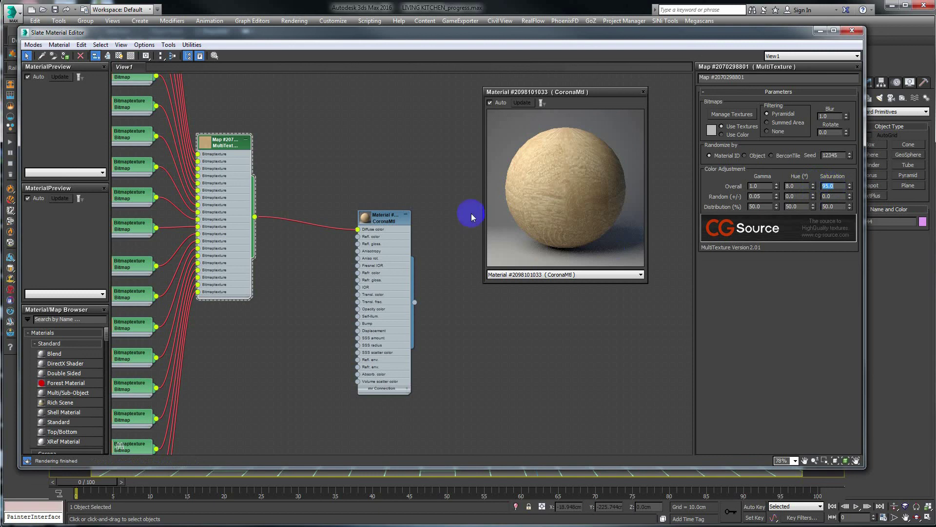
Step: Pan the node graph to the texture thumbnails and return to the reference photo
click(252, 194)
middle_drag(227, 251, 260, 271)
scroll(260, 271, down, 3)
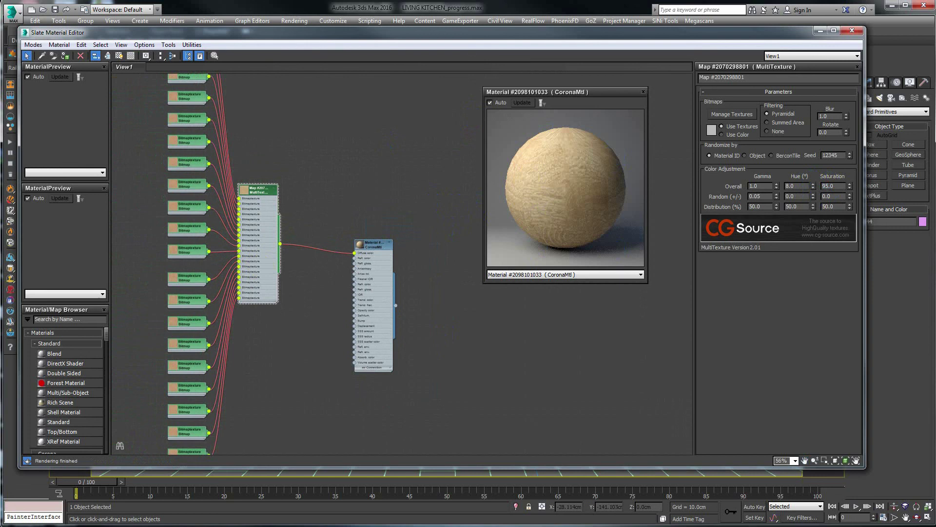
key(alt+Tab)
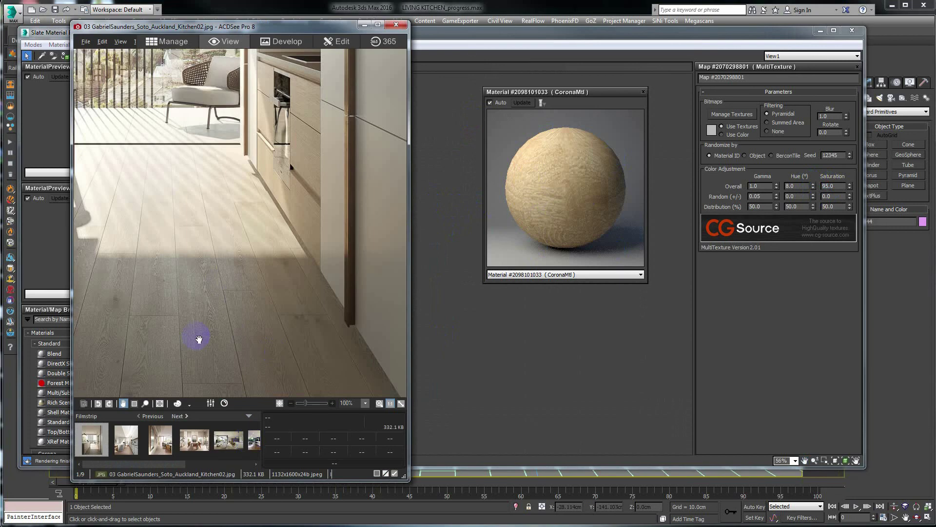
click(111, 223)
click(265, 159)
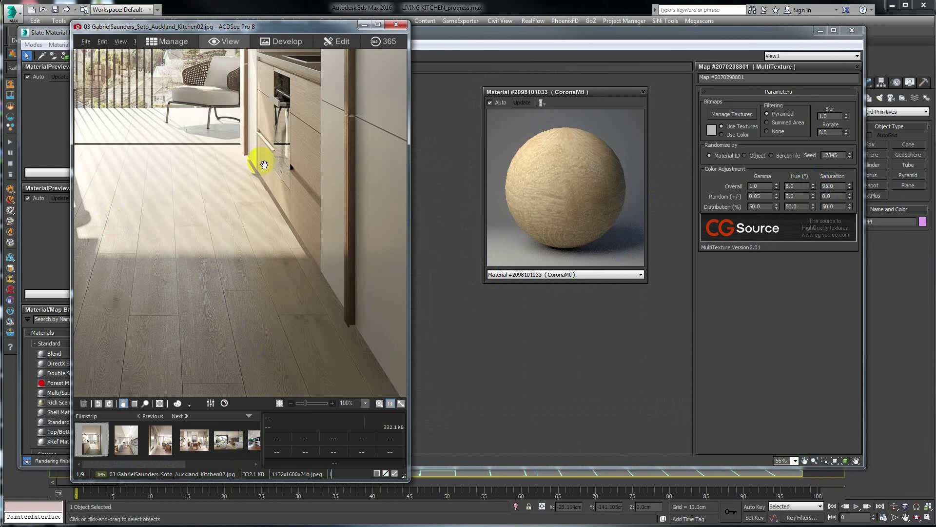